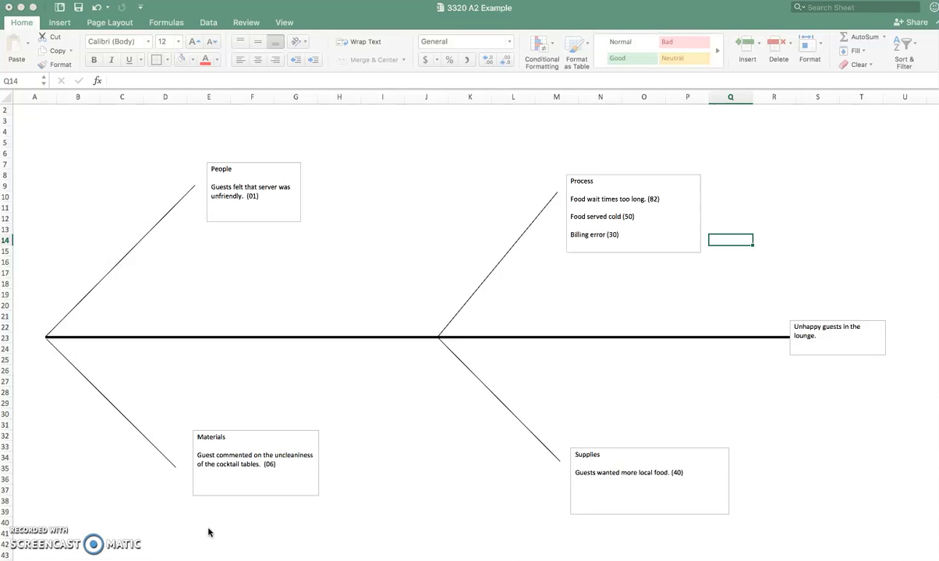
# Step: Examine the fishbone diagram's problem statement and its People, Process, Materials and Supplies causes with their complaint counts
pyautogui.click(786, 395)
pyautogui.click(823, 381)
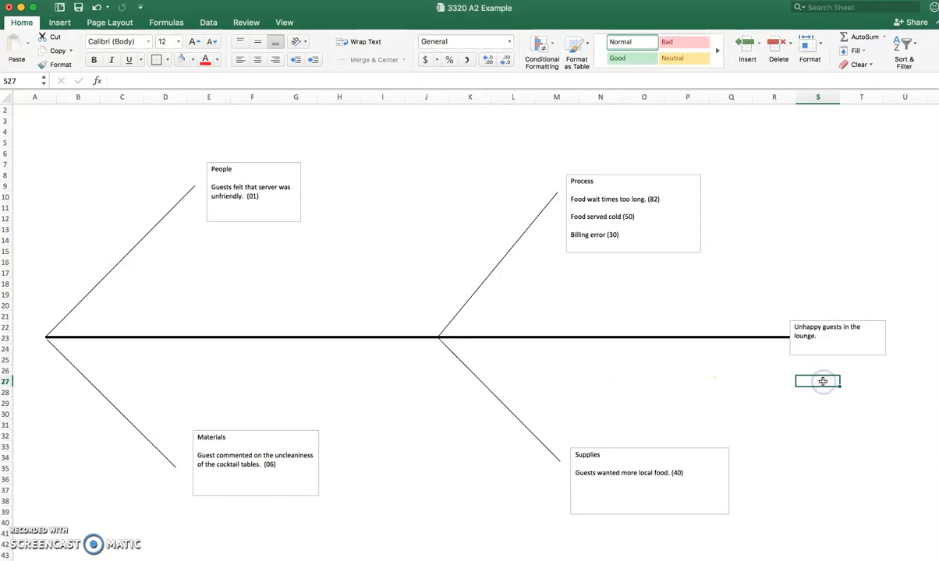
pyautogui.click(655, 274)
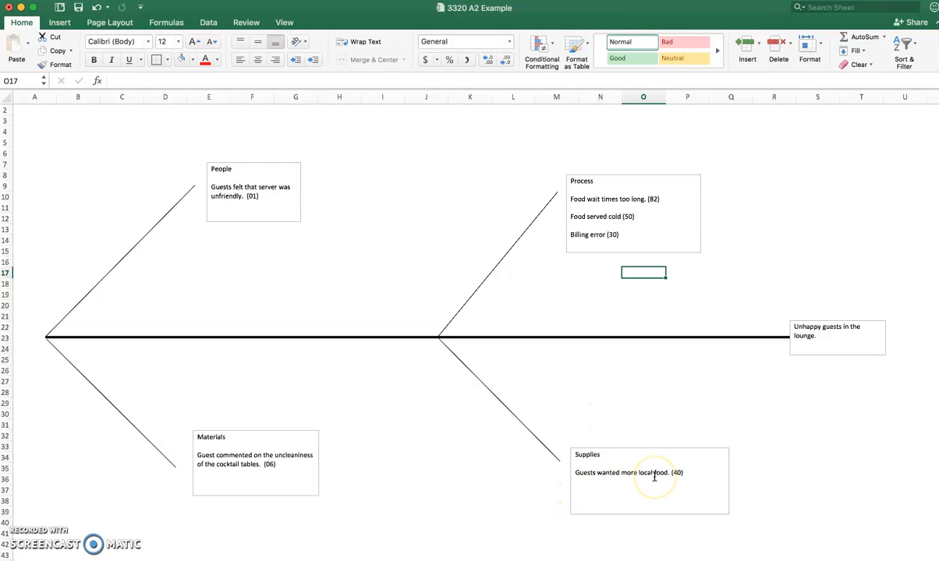
pyautogui.click(723, 203)
pyautogui.click(777, 207)
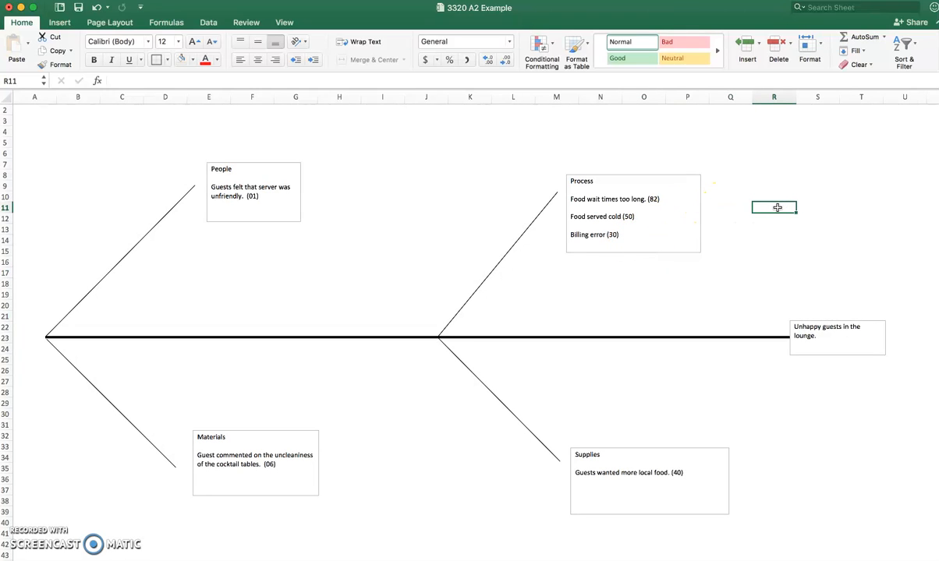
pyautogui.click(717, 206)
pyautogui.click(522, 288)
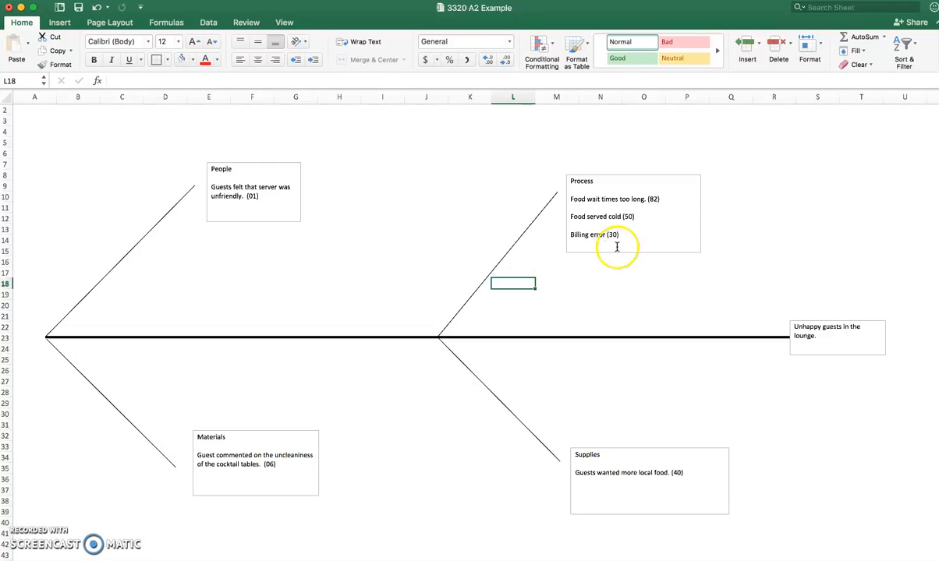
pyautogui.click(736, 203)
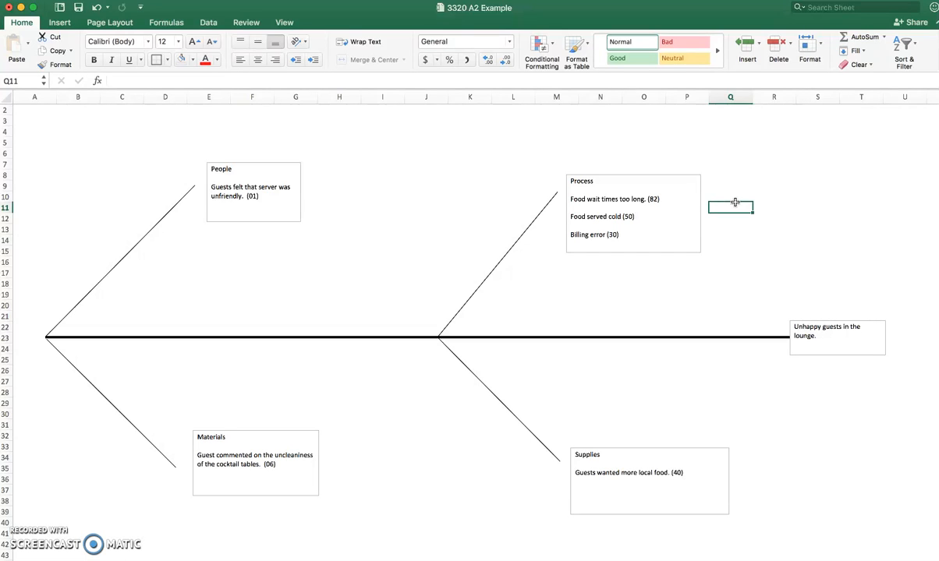
pyautogui.click(398, 373)
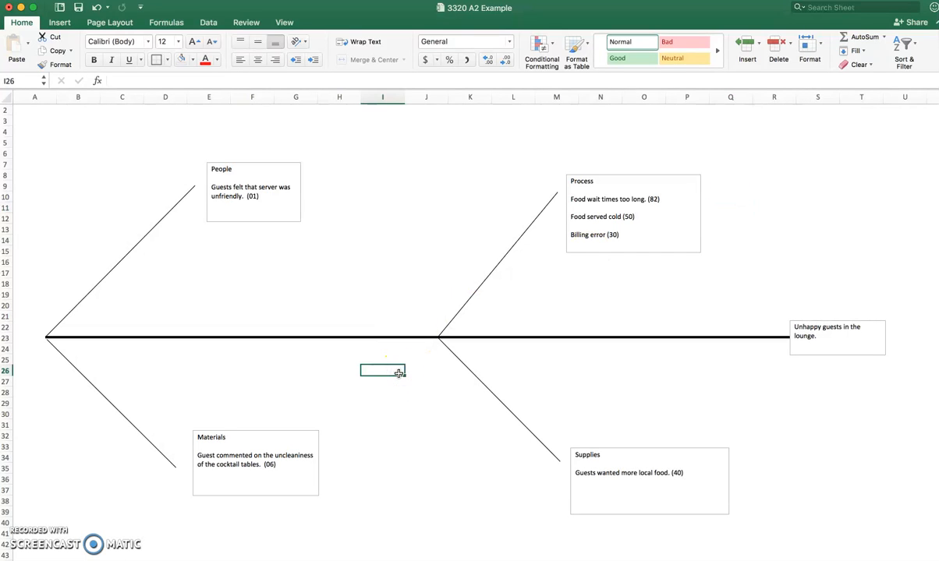
pyautogui.click(121, 512)
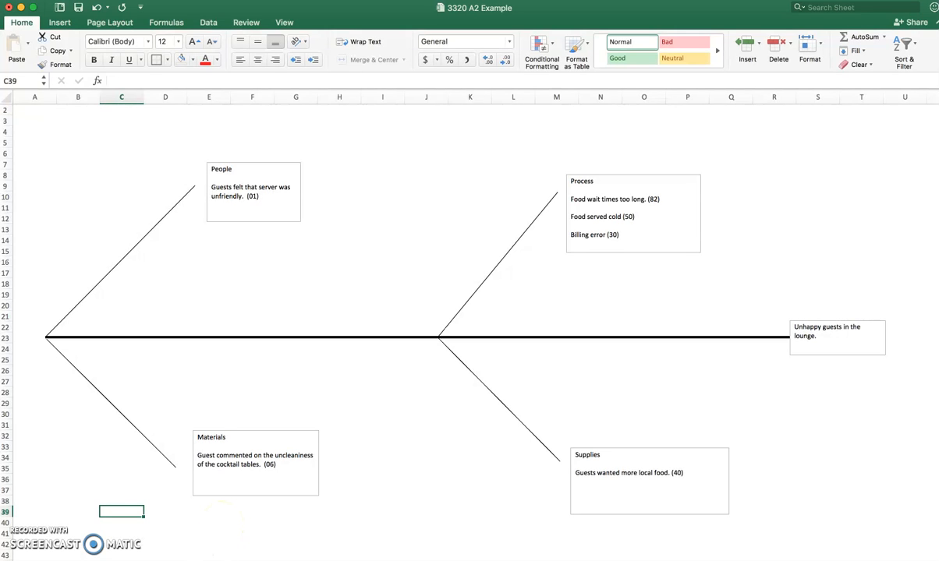
# Step: Switch to the worksheet with the complaint table and review the frequencies in B2:B7
pyautogui.click(191, 560)
pyautogui.click(133, 387)
pyautogui.click(88, 214)
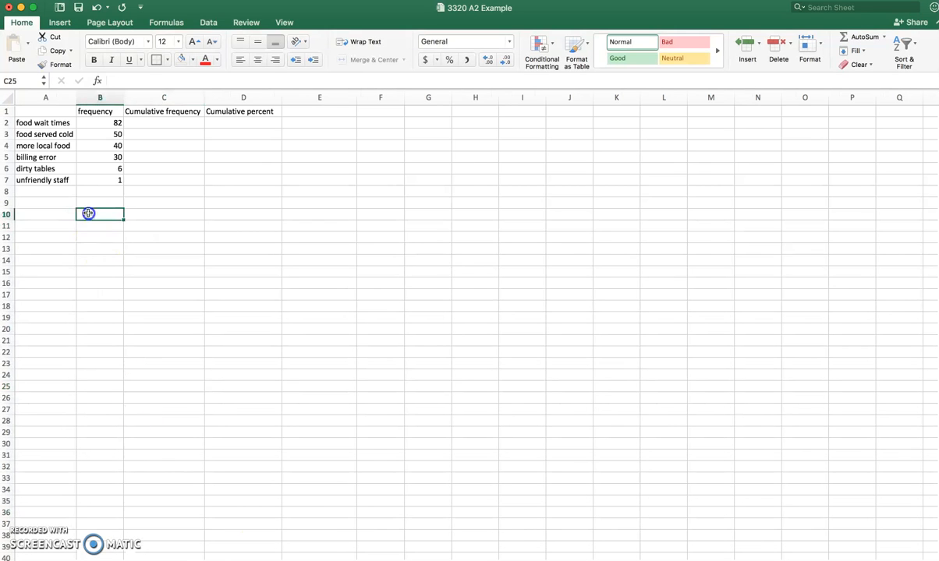
pyautogui.moveTo(93, 124); pyautogui.dragTo(94, 180)
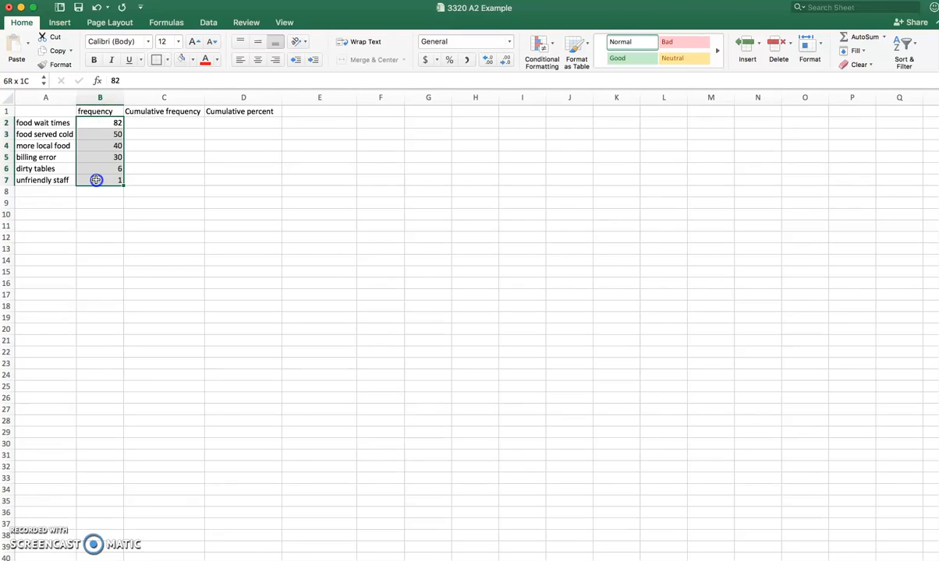
pyautogui.click(96, 228)
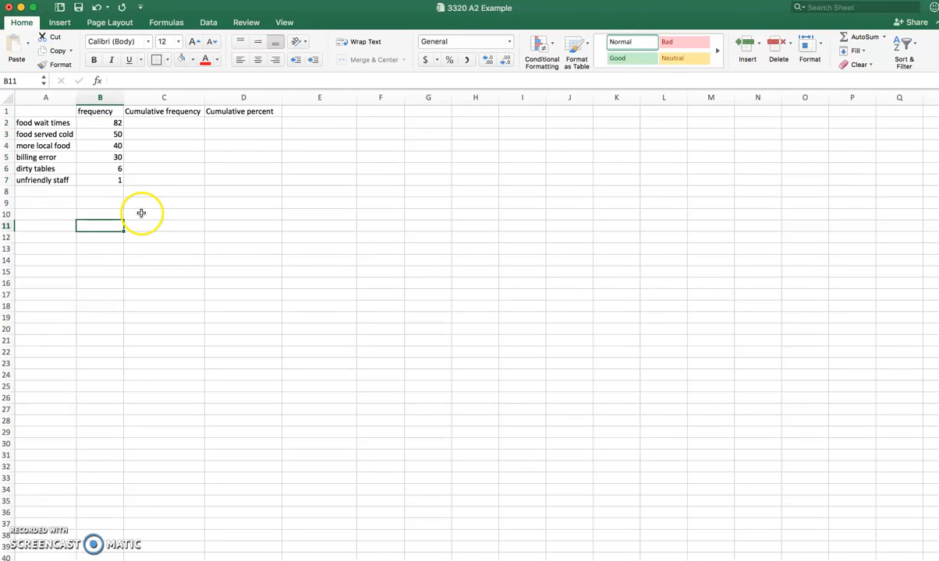
pyautogui.click(92, 211)
# Step: Start the cumulative frequency column by entering =B2 in C2 for food wait times
pyautogui.click(166, 121)
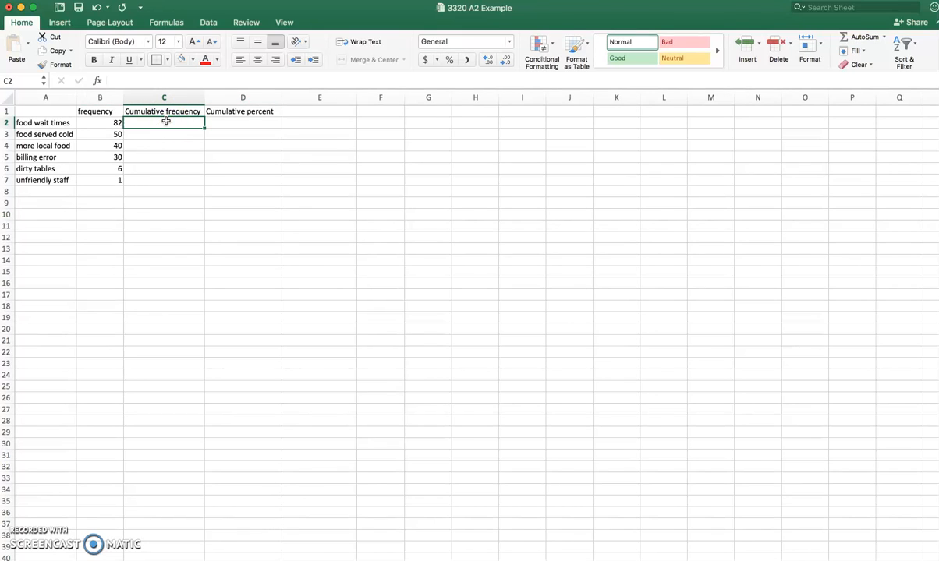
pyautogui.press('Right')
pyautogui.click(166, 122)
pyautogui.write('=')
pyautogui.click(99, 123)
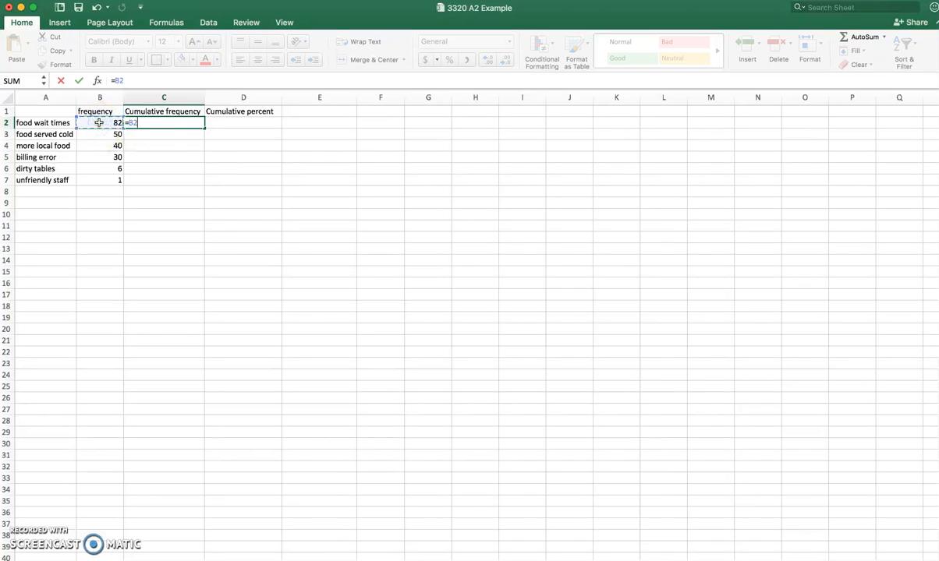
pyautogui.press('Return')
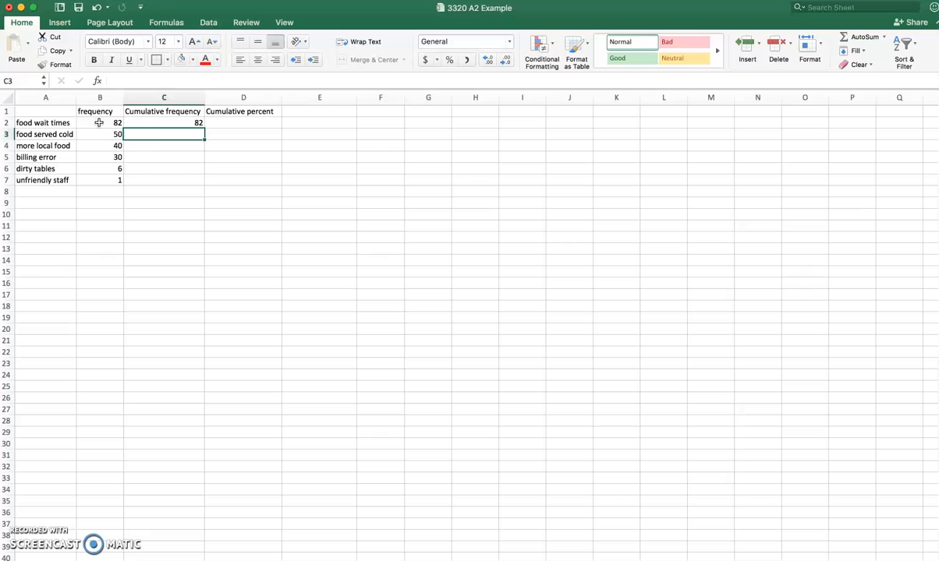
# Step: Enter =C2+B3 in C3 to add the food served cold frequency to the running total
pyautogui.click(184, 124)
pyautogui.press('Return')
pyautogui.write('=')
pyautogui.click(174, 122)
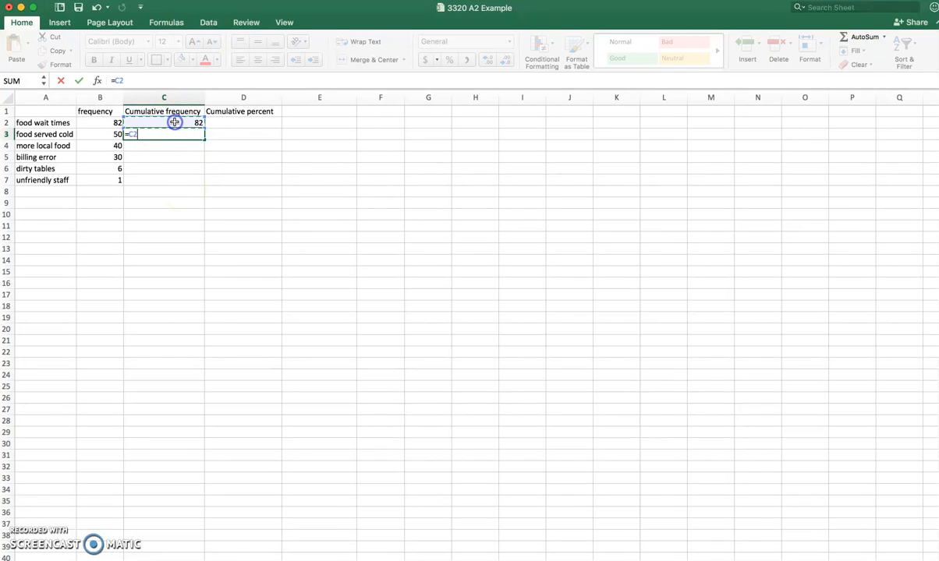
pyautogui.write('+')
pyautogui.click(95, 134)
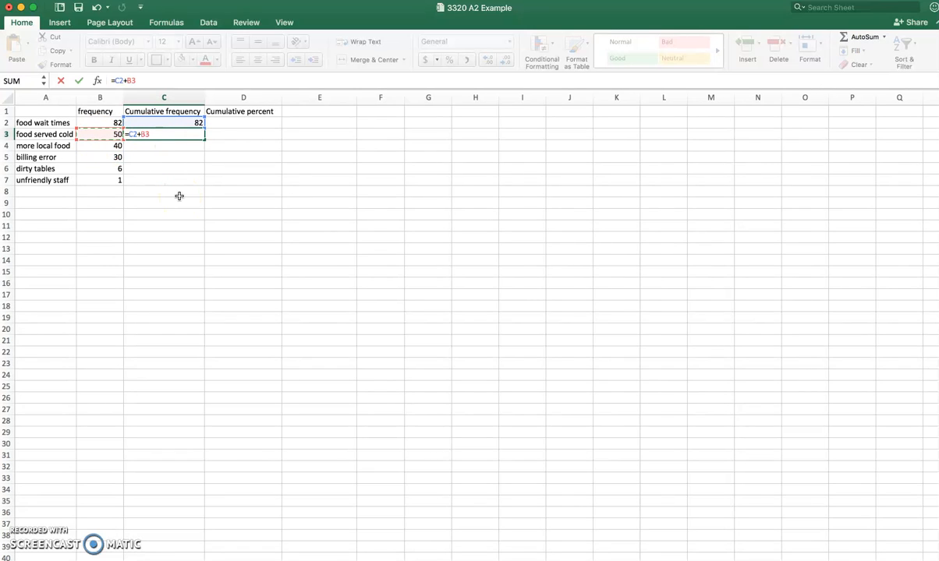
pyautogui.press('Return')
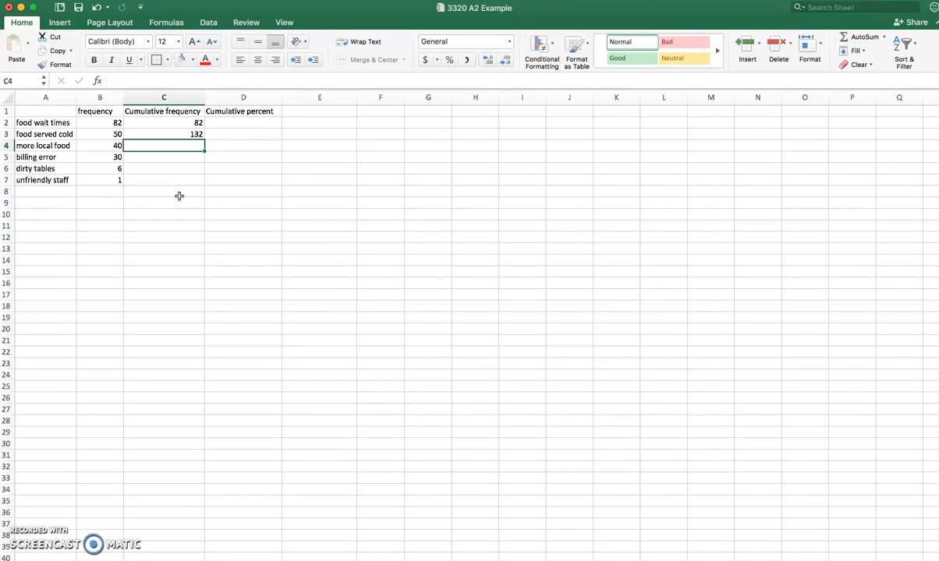
# Step: Continue the cumulative frequency with =C3+B4 in C4 and =C4+B5 in C5
pyautogui.write('=')
pyautogui.click(163, 133)
pyautogui.write('+')
pyautogui.click(94, 146)
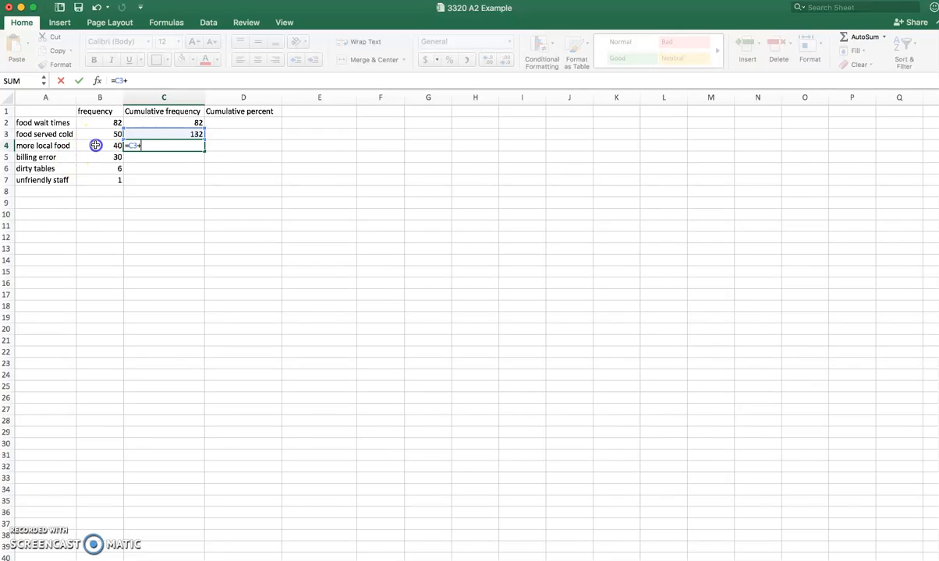
pyautogui.press('Return')
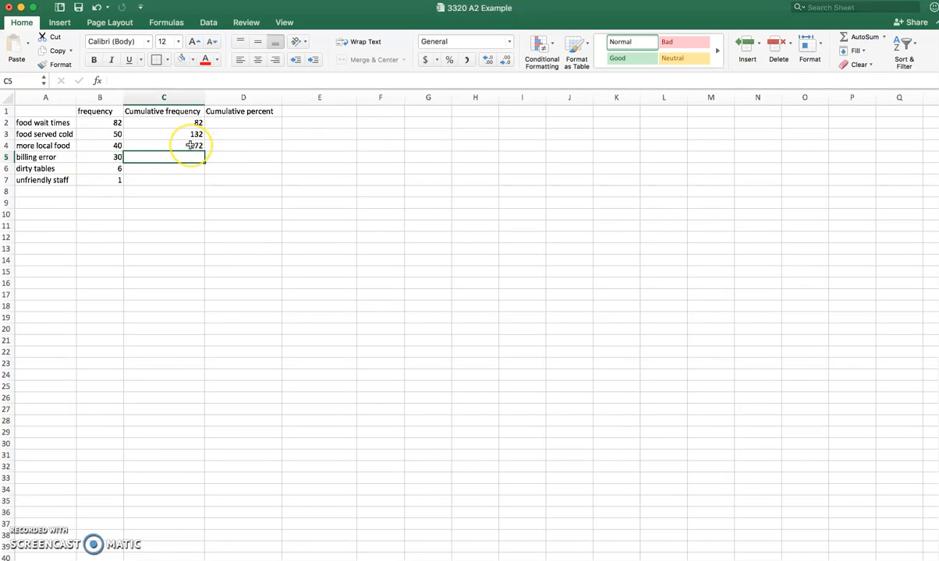
pyautogui.write('=')
pyautogui.click(194, 145)
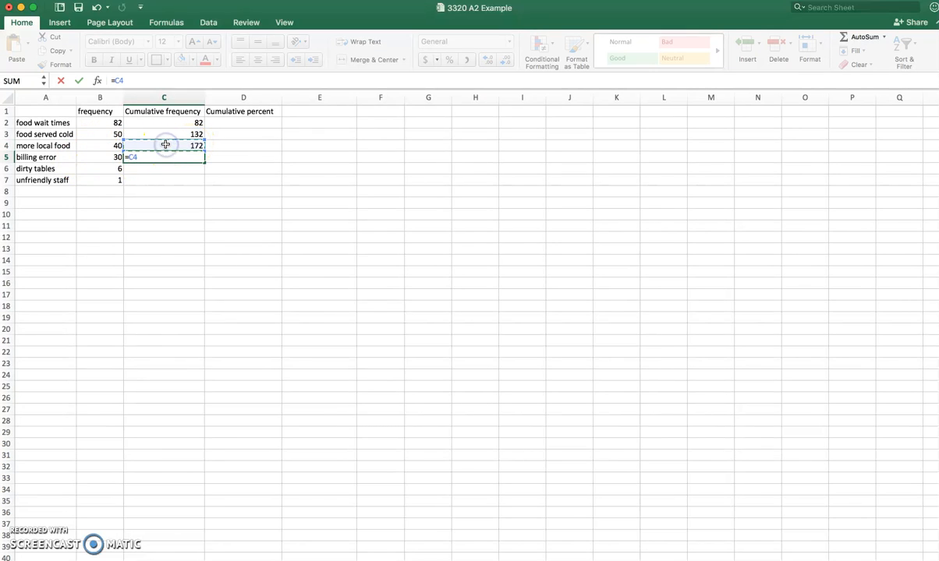
pyautogui.click(103, 156)
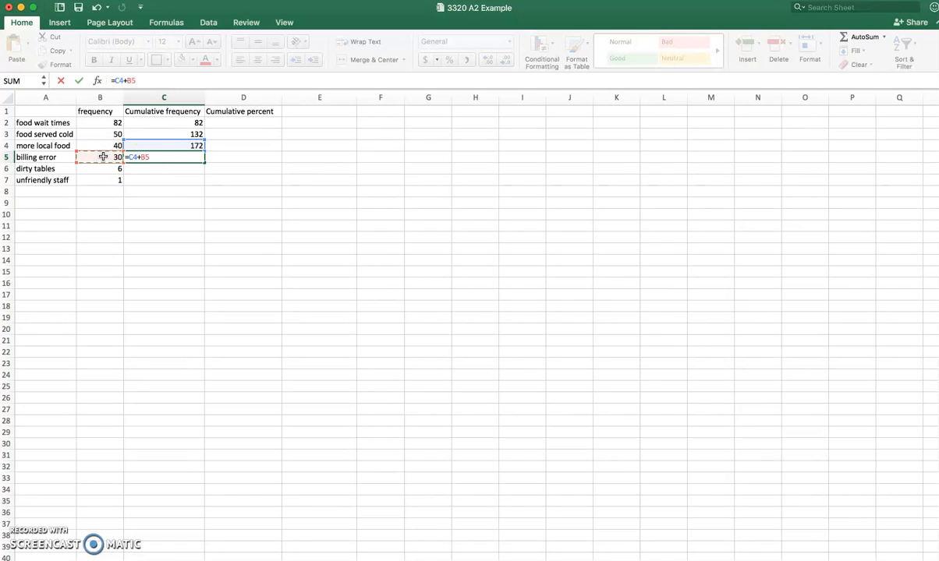
pyautogui.press('Return')
# Step: Complete the cumulative frequency column with =C5+B6 in C6 and =C6+B7 in C7
pyautogui.write('=')
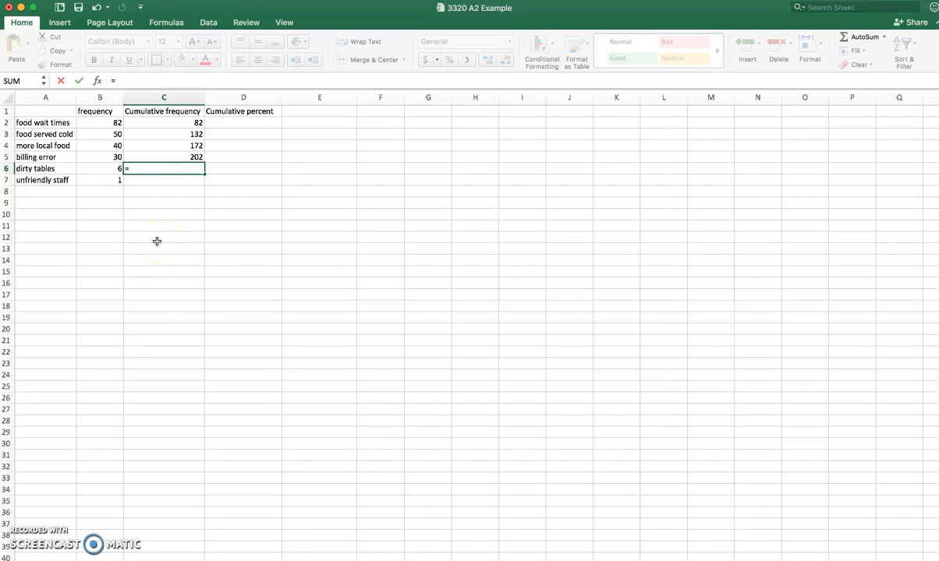
pyautogui.click(164, 155)
pyautogui.write('+')
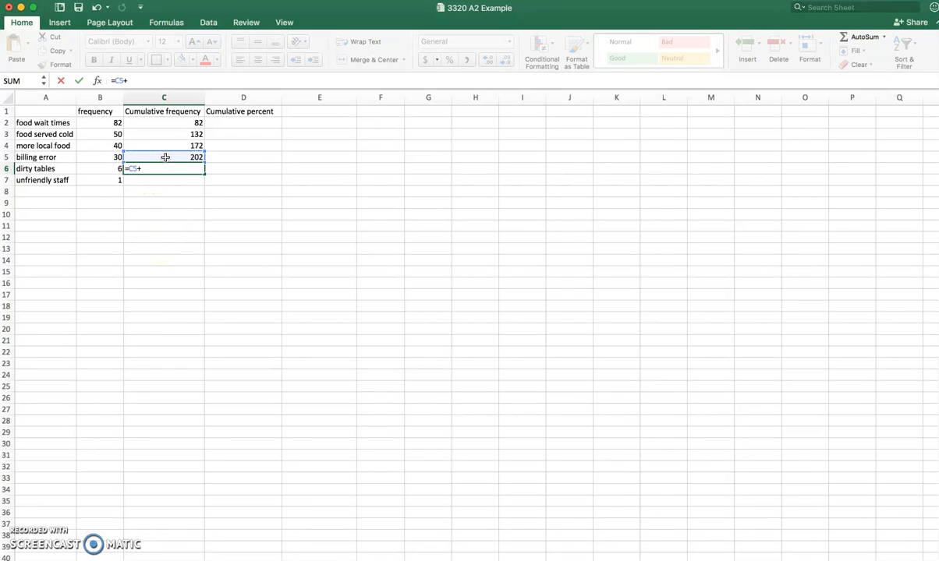
pyautogui.click(105, 168)
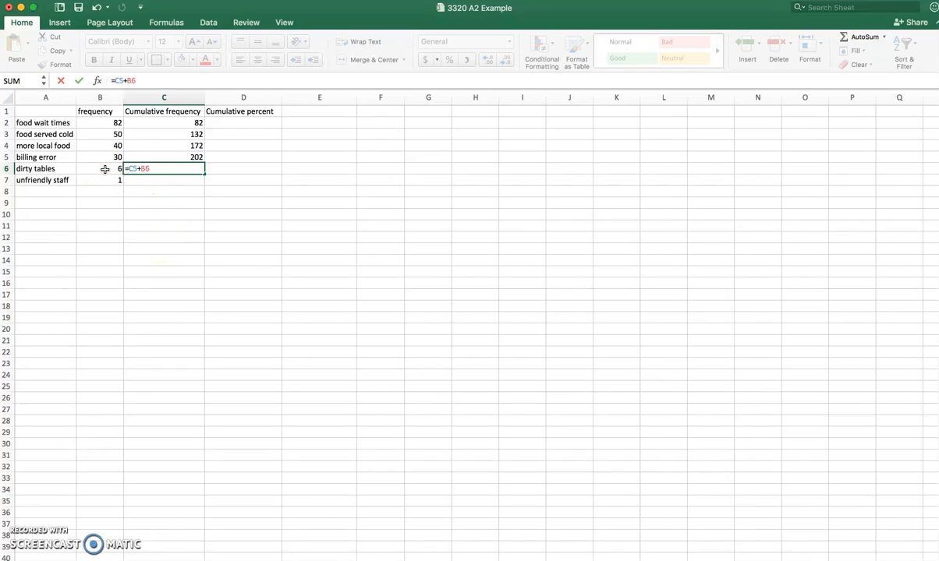
pyautogui.press('Return')
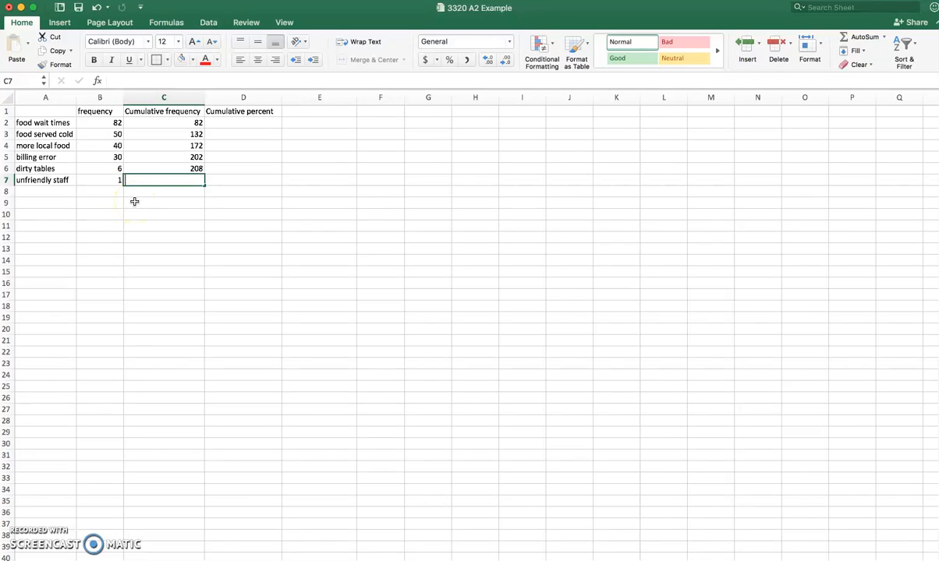
pyautogui.write('=')
pyautogui.click(161, 168)
pyautogui.write('+')
pyautogui.click(109, 180)
pyautogui.press('Return')
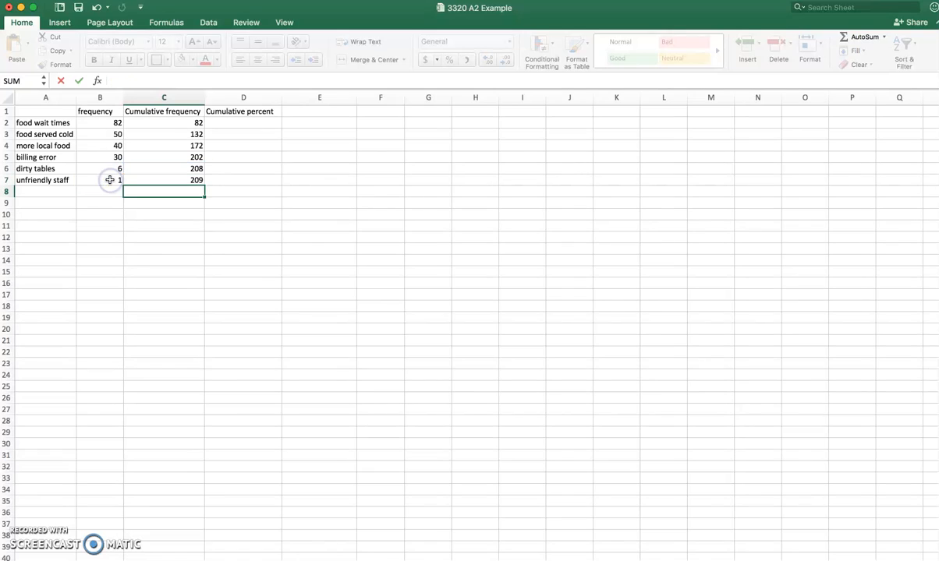
# Step: Total the frequency column in B8 with AutoSum over B2:B7
pyautogui.click(118, 235)
pyautogui.click(109, 192)
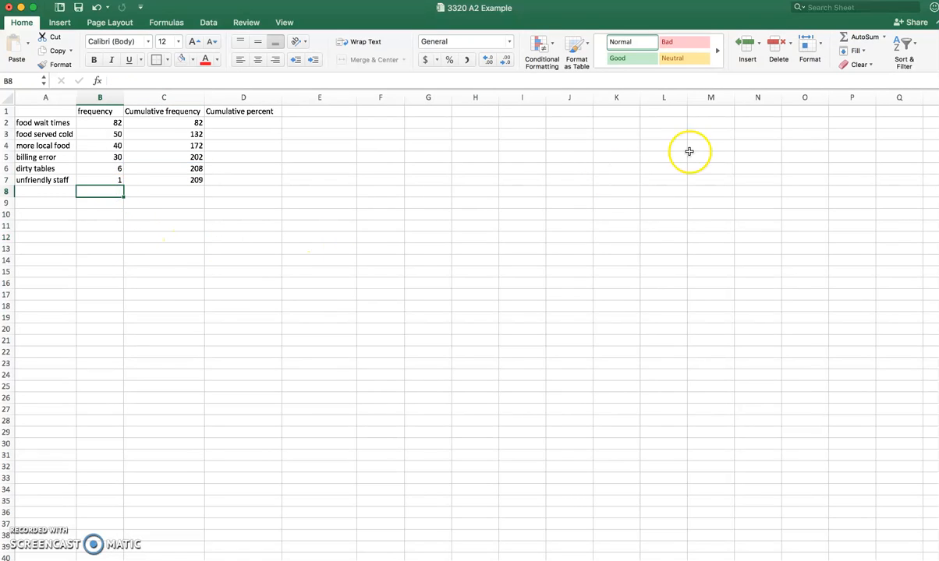
pyautogui.click(860, 38)
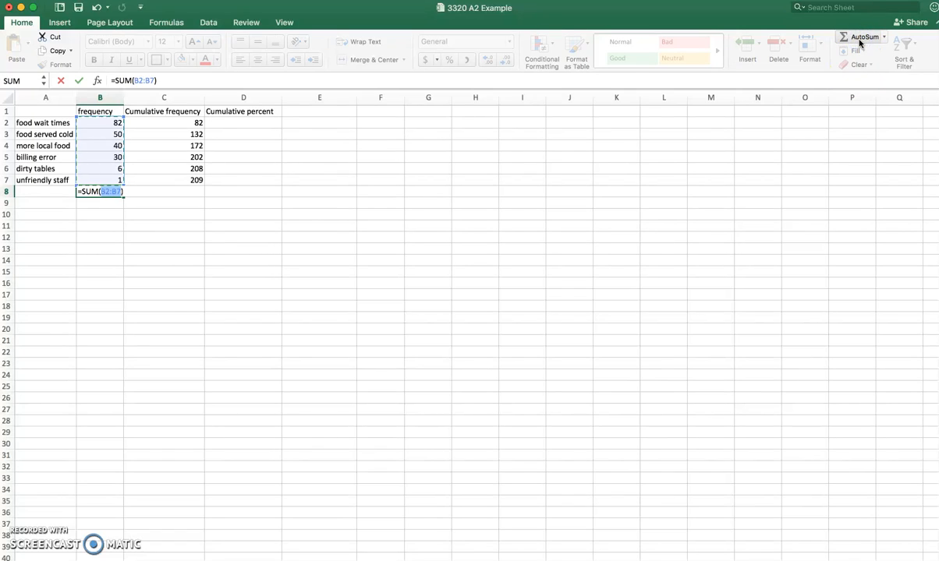
pyautogui.press('Return')
pyautogui.click(180, 233)
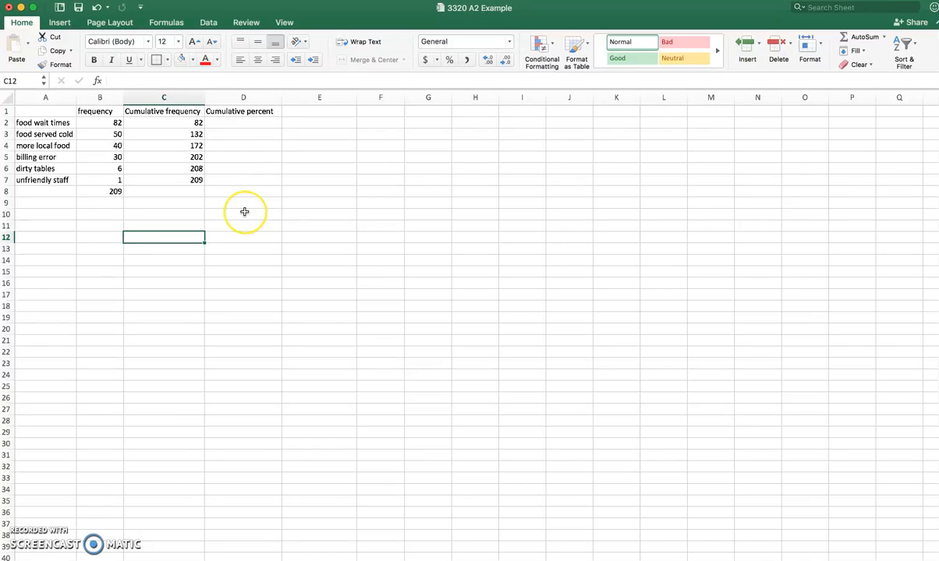
# Step: Enter =C2/B$8 in D2 to calculate the cumulative percent for food wait times, locking the total's row
pyautogui.click(246, 124)
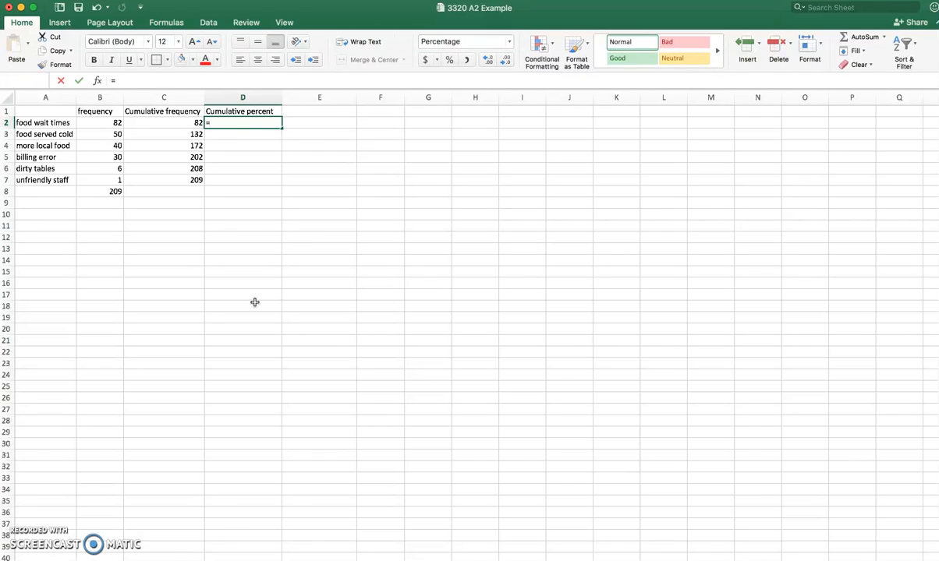
pyautogui.write('=')
pyautogui.click(170, 124)
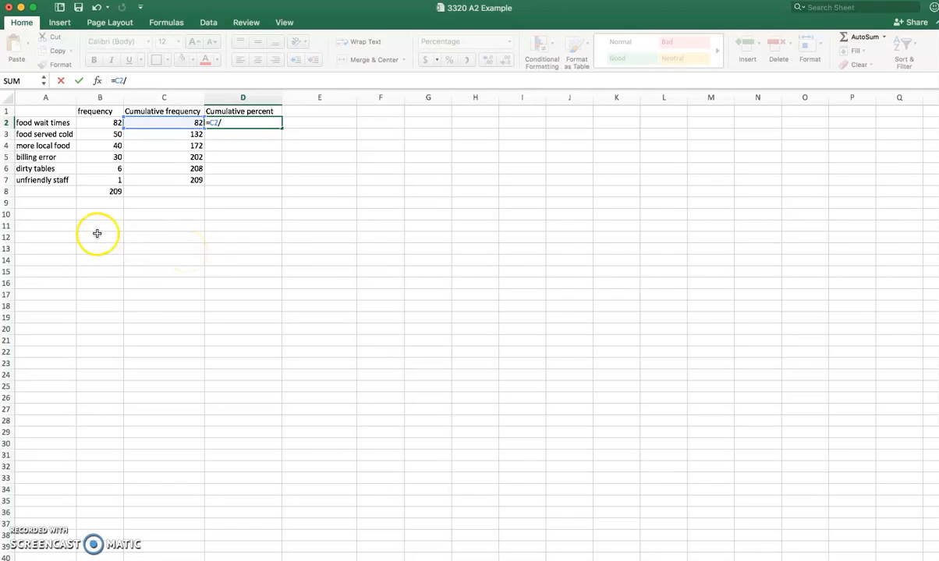
pyautogui.click(103, 193)
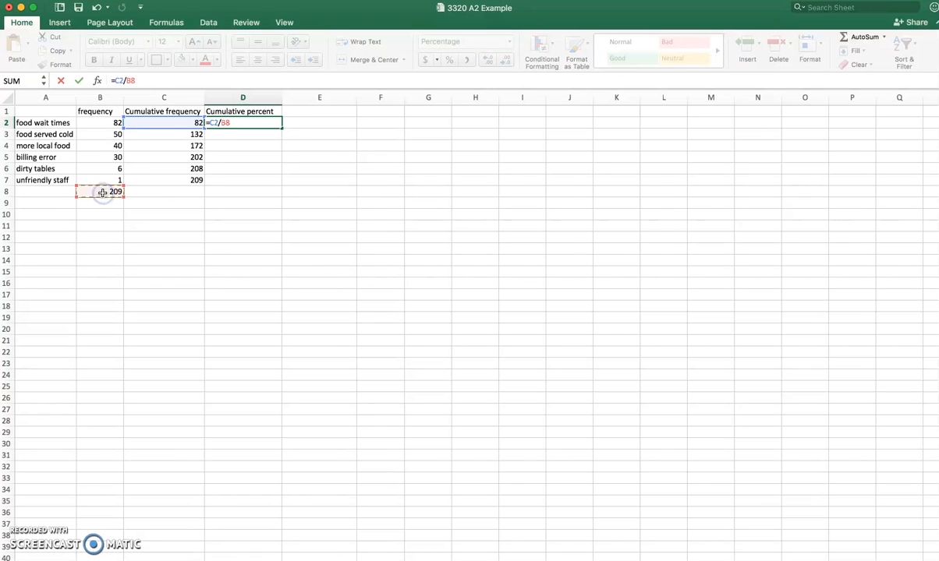
pyautogui.click(131, 81)
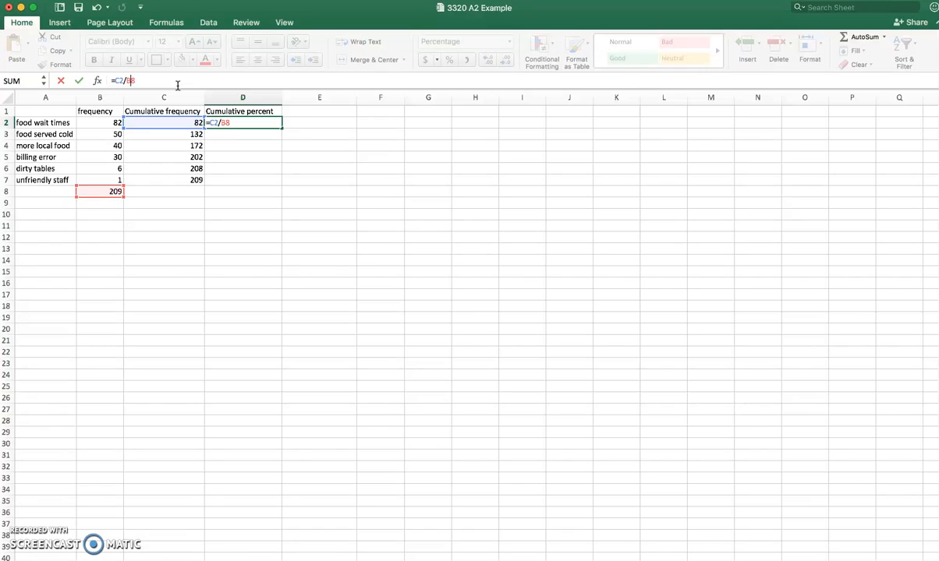
pyautogui.write('$')
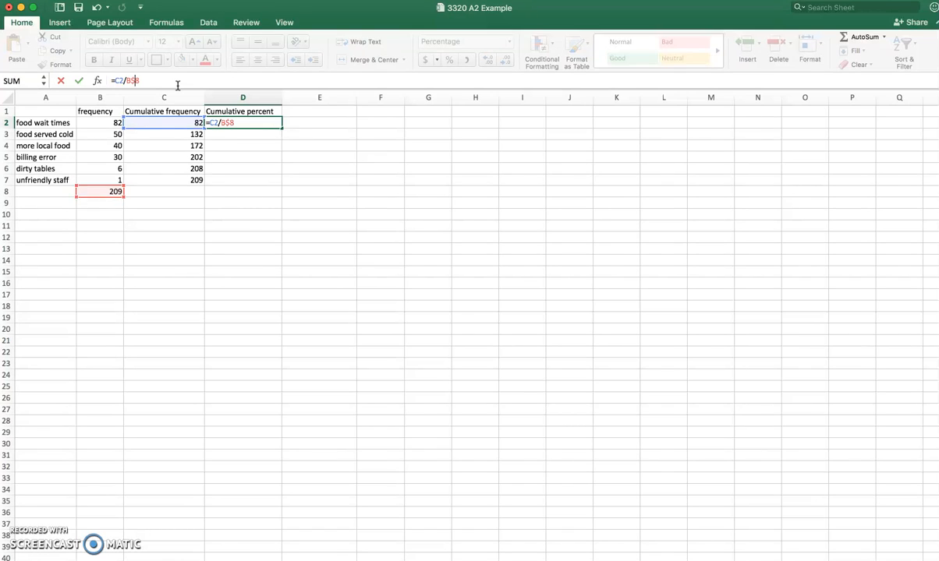
pyautogui.press('Return')
# Step: Fill the cumulative percent formula from D2 down to D7 and check the last row's values
pyautogui.click(248, 121)
pyautogui.moveTo(281, 128); pyautogui.dragTo(284, 183)
pyautogui.click(253, 216)
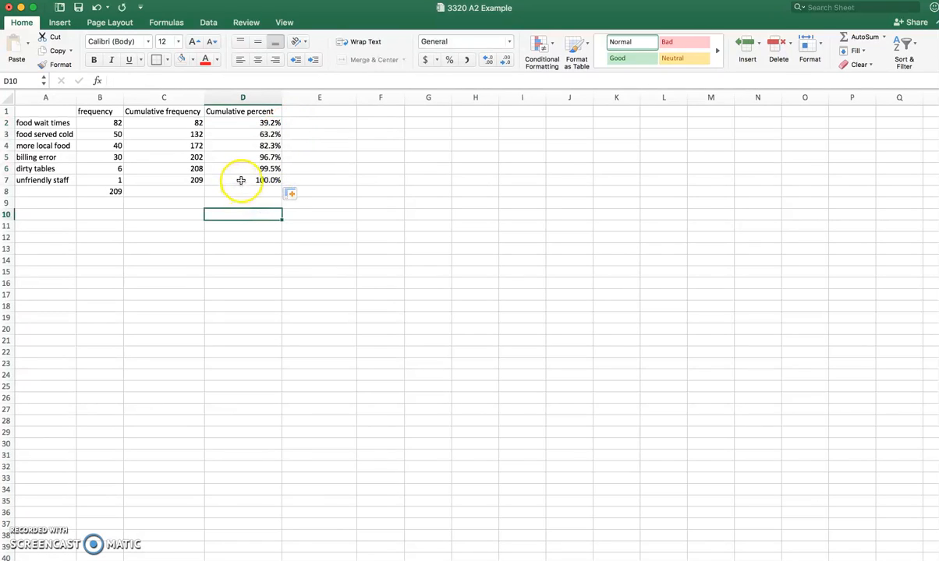
pyautogui.click(242, 180)
pyautogui.click(187, 181)
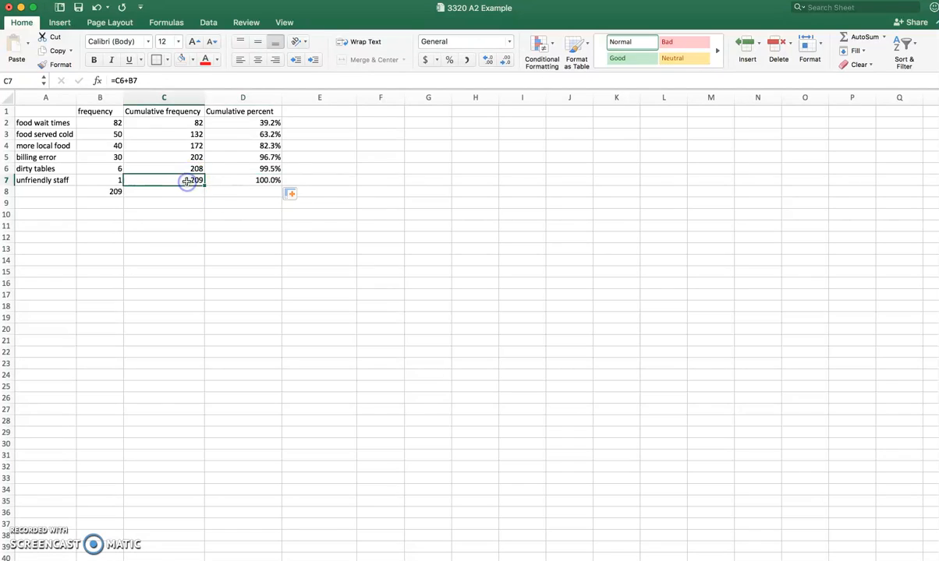
pyautogui.click(240, 182)
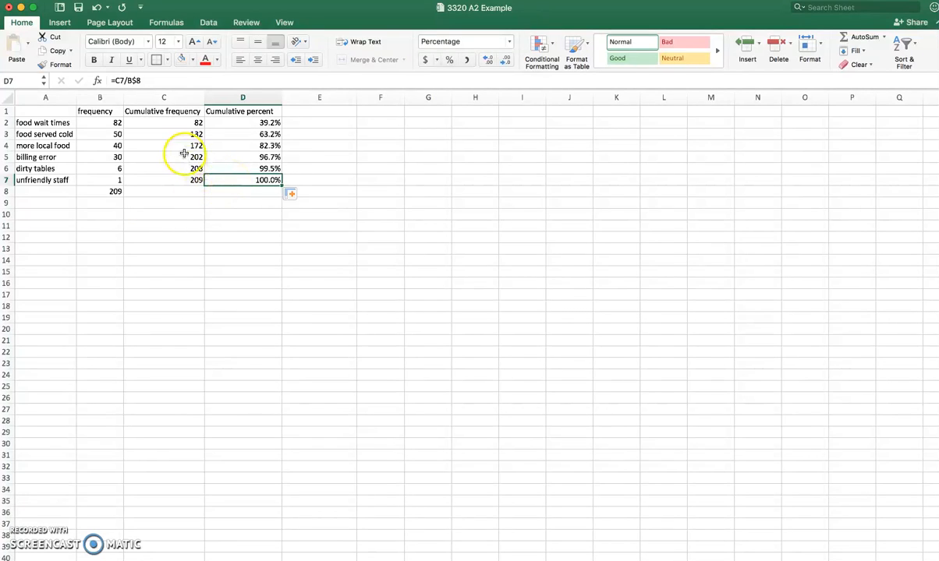
pyautogui.click(222, 206)
pyautogui.click(252, 233)
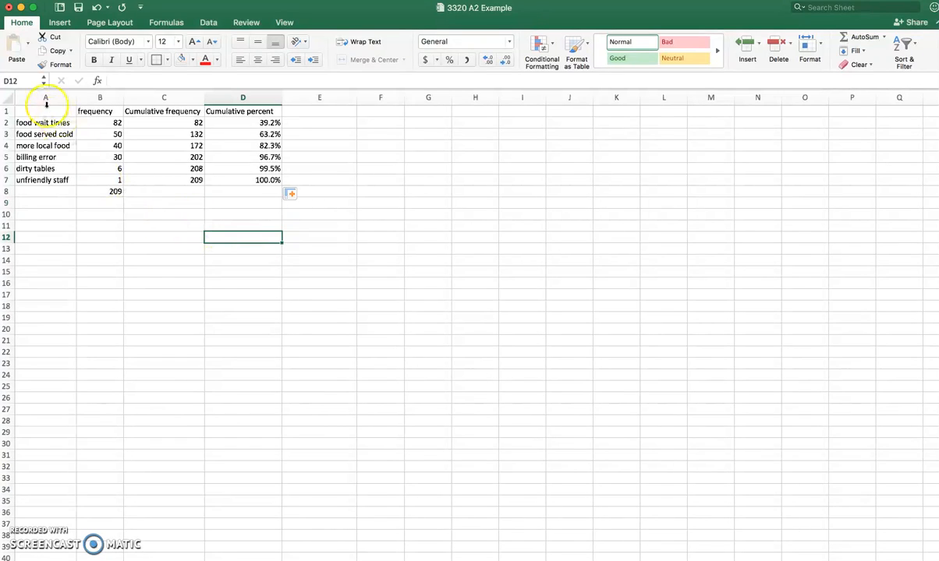
# Step: Insert a clustered column chart from A1:B7 and D1:D7, placed beside the table and enlarged to span about columns E to M
pyautogui.moveTo(223, 110); pyautogui.dragTo(232, 178)
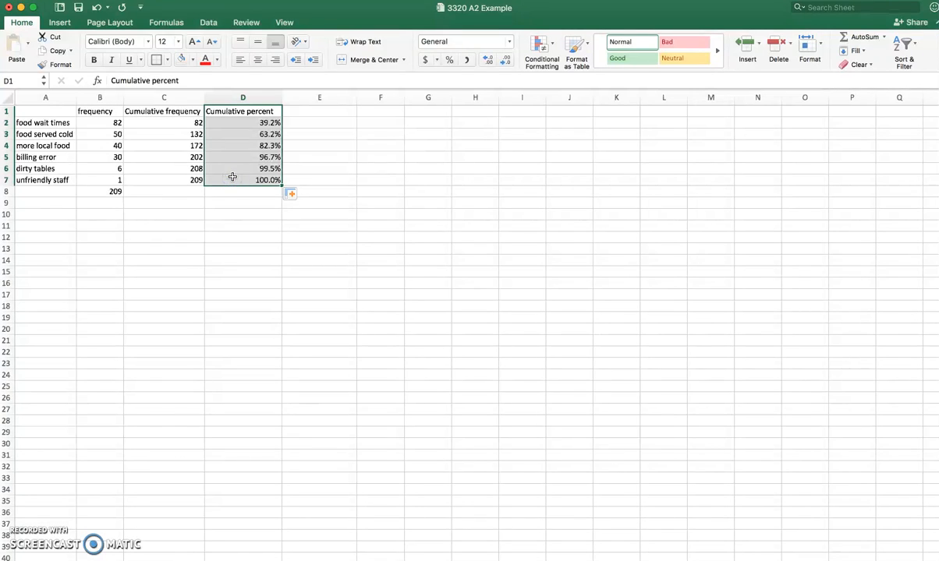
pyautogui.moveTo(42, 111); pyautogui.dragTo(92, 175)
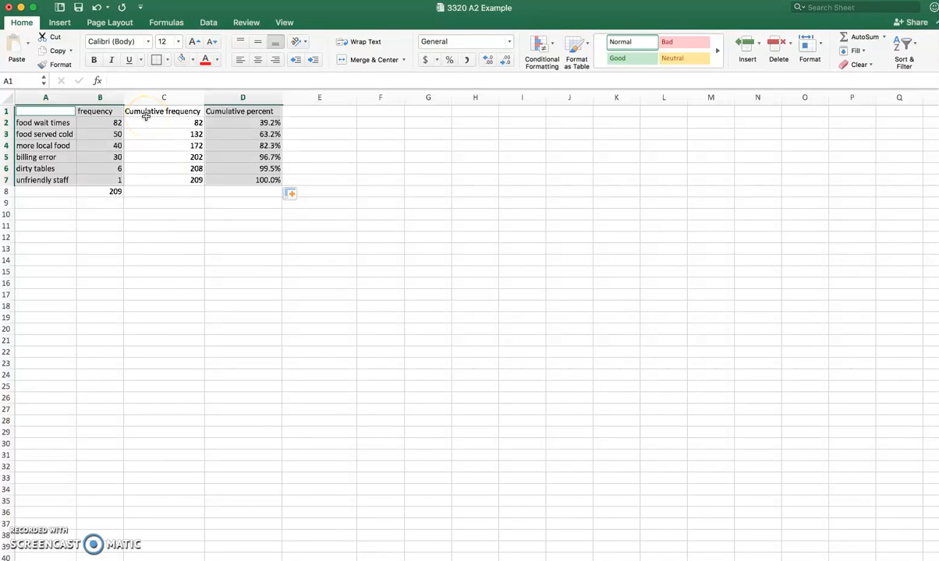
pyautogui.click(63, 23)
pyautogui.click(447, 43)
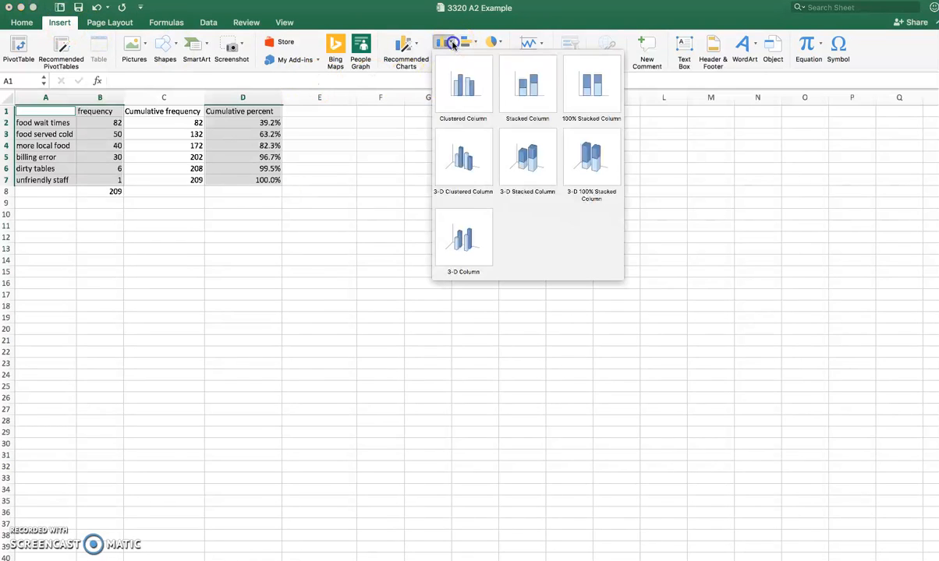
pyautogui.click(443, 87)
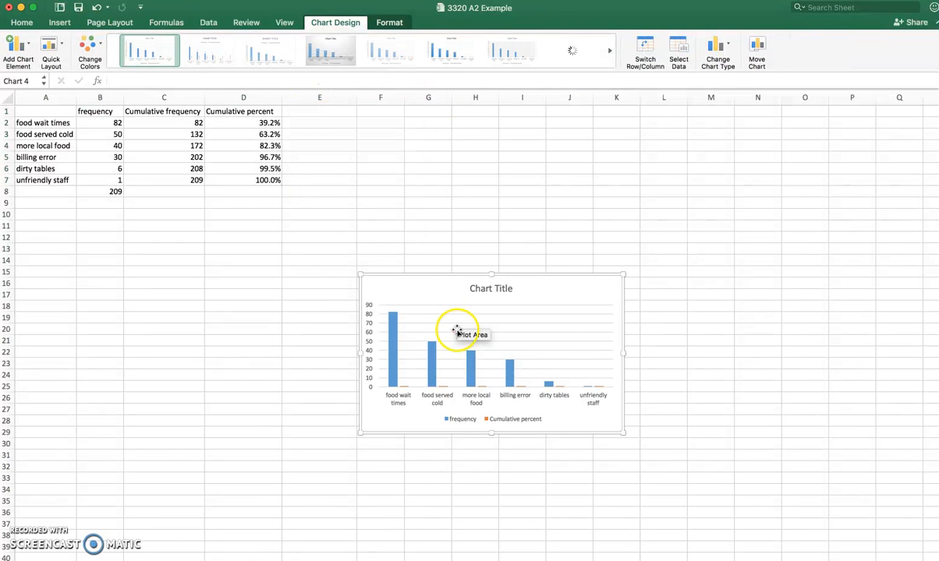
pyautogui.moveTo(444, 302); pyautogui.dragTo(391, 163)
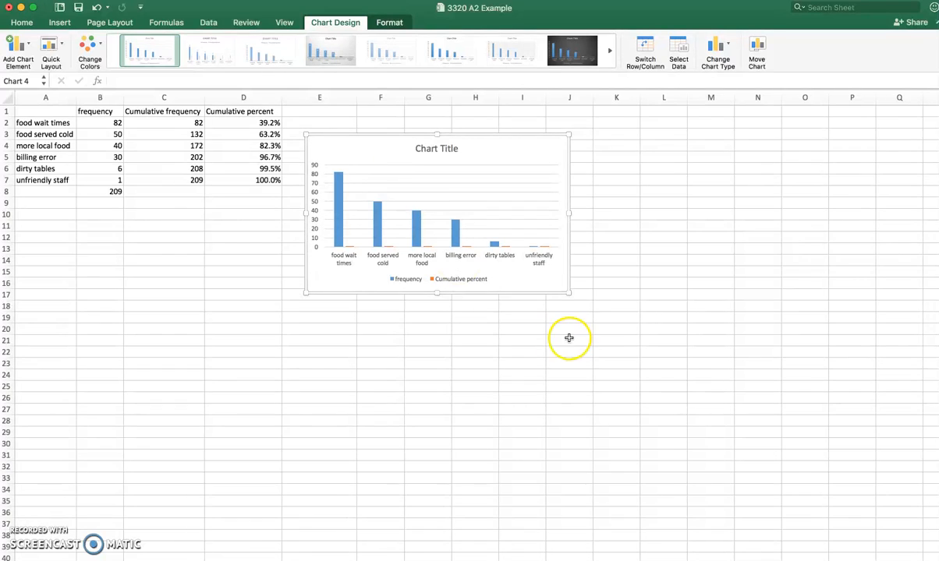
pyautogui.moveTo(570, 292); pyautogui.dragTo(754, 421)
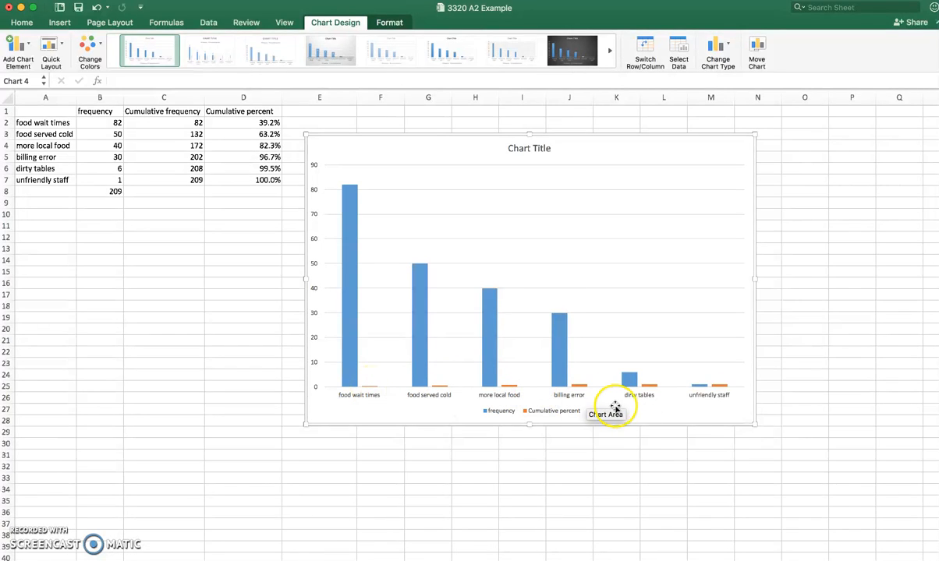
# Step: Change the chart type of the Cumulative percent series to Line with Markers
pyautogui.click(582, 394)
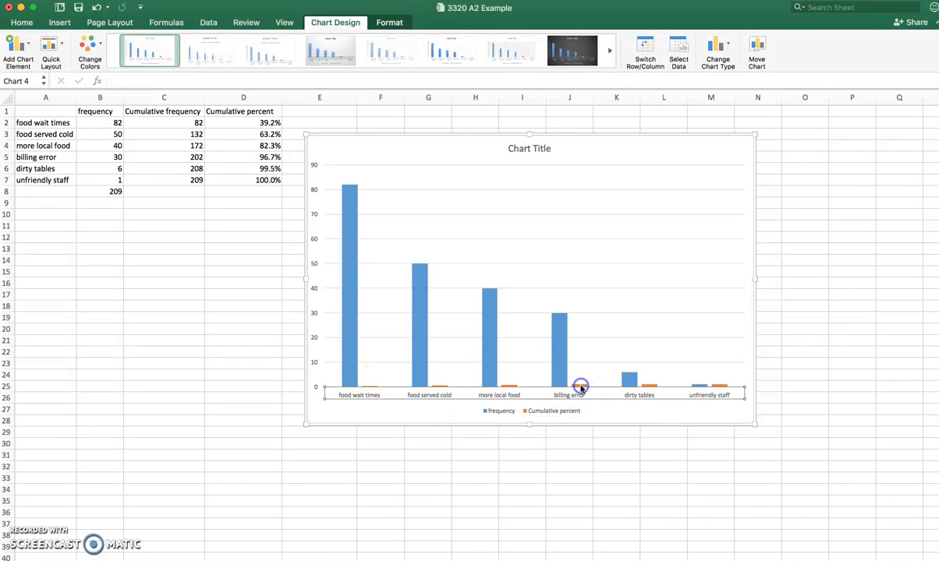
pyautogui.click(581, 386)
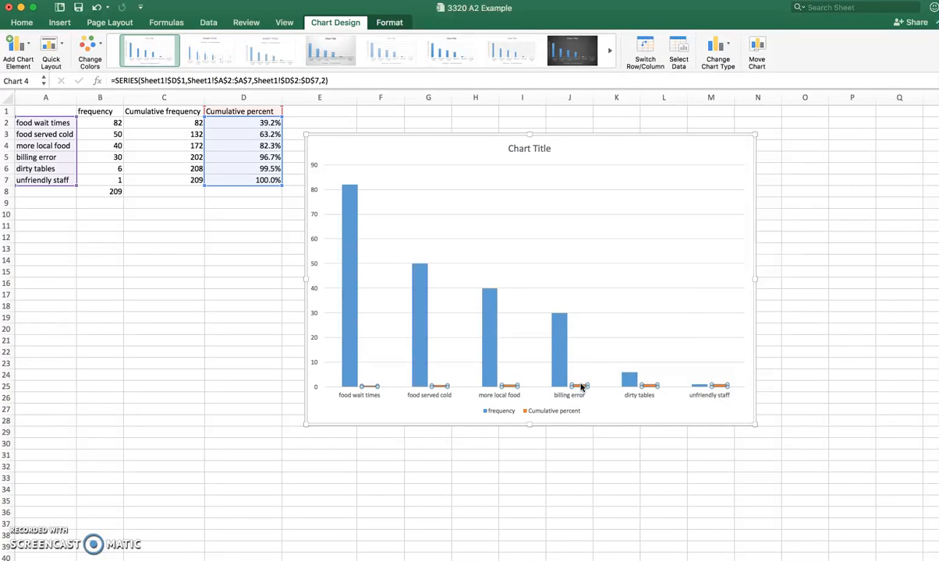
pyautogui.rightClick(581, 387)
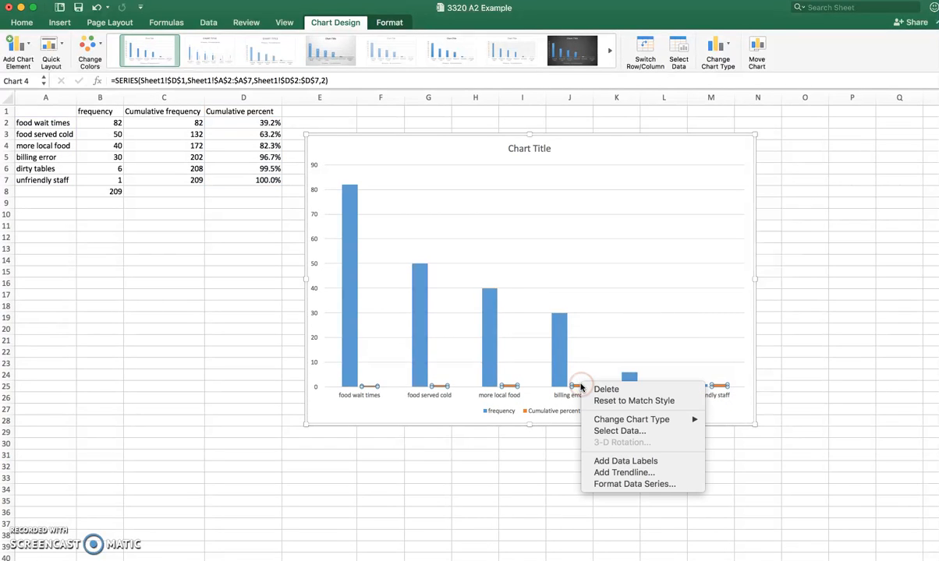
pyautogui.click(596, 421)
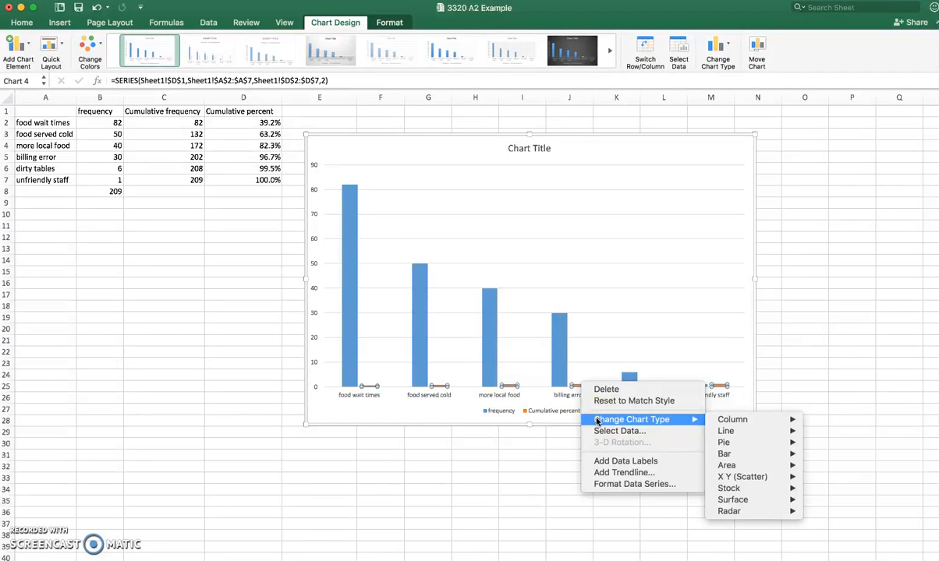
pyautogui.moveTo(738, 431)
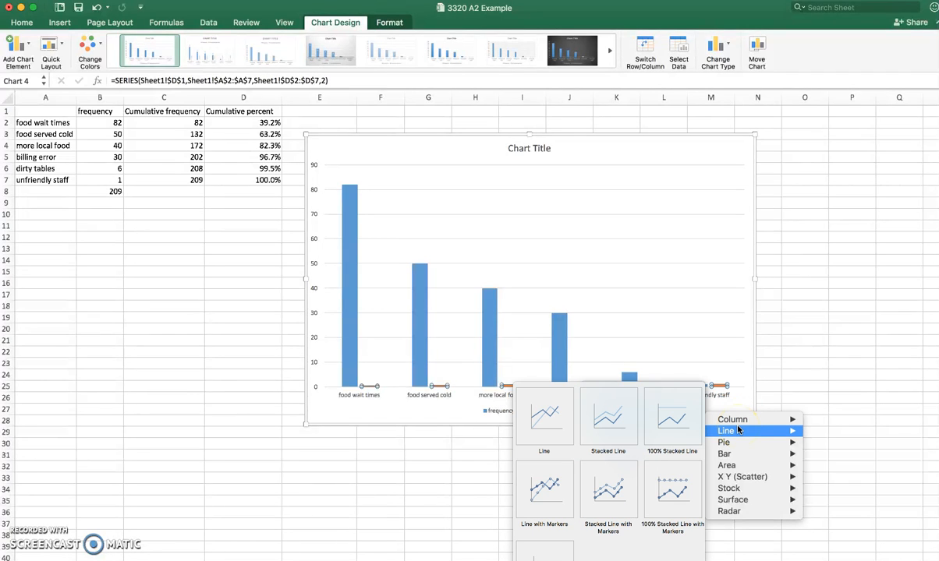
pyautogui.click(546, 479)
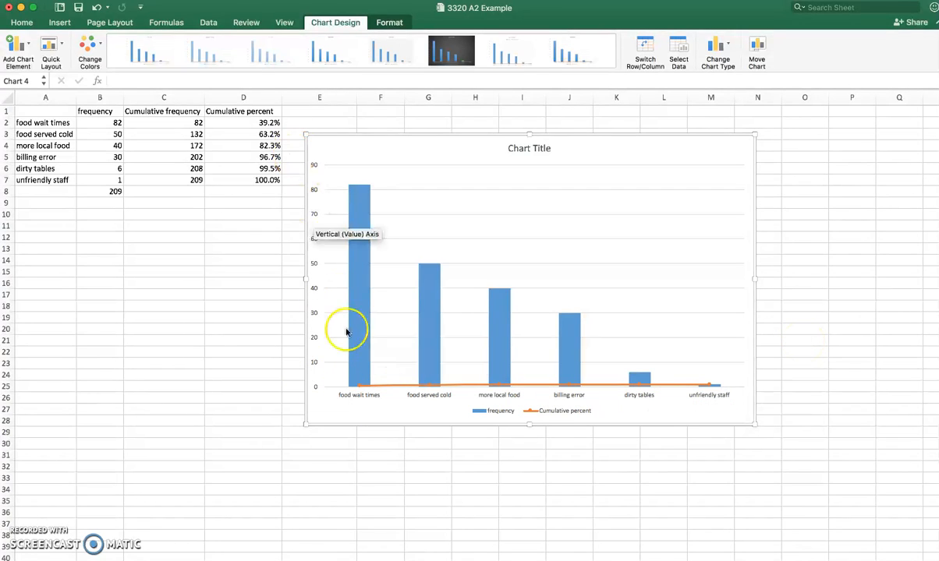
# Step: Plot the Cumulative percent line on the secondary axis
pyautogui.click(614, 385)
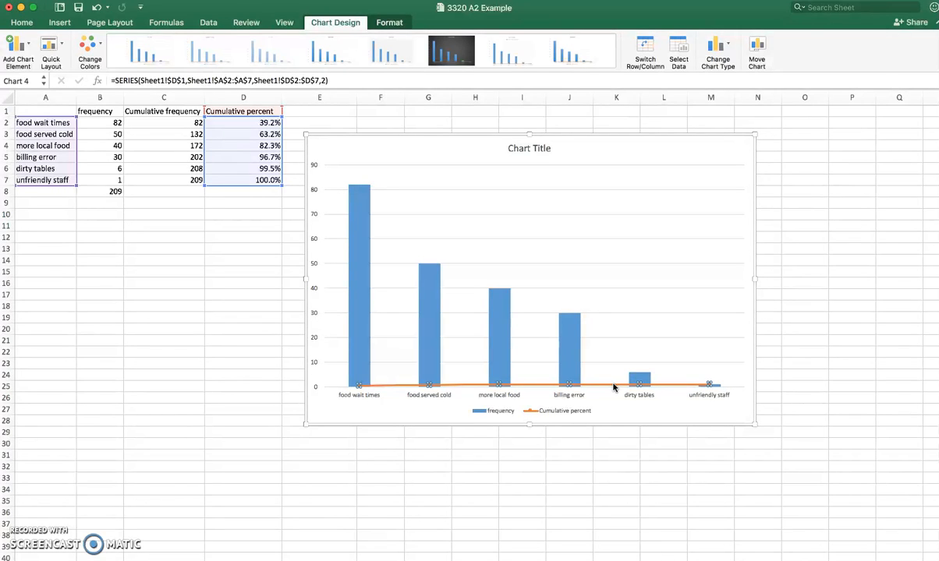
pyautogui.rightClick(614, 385)
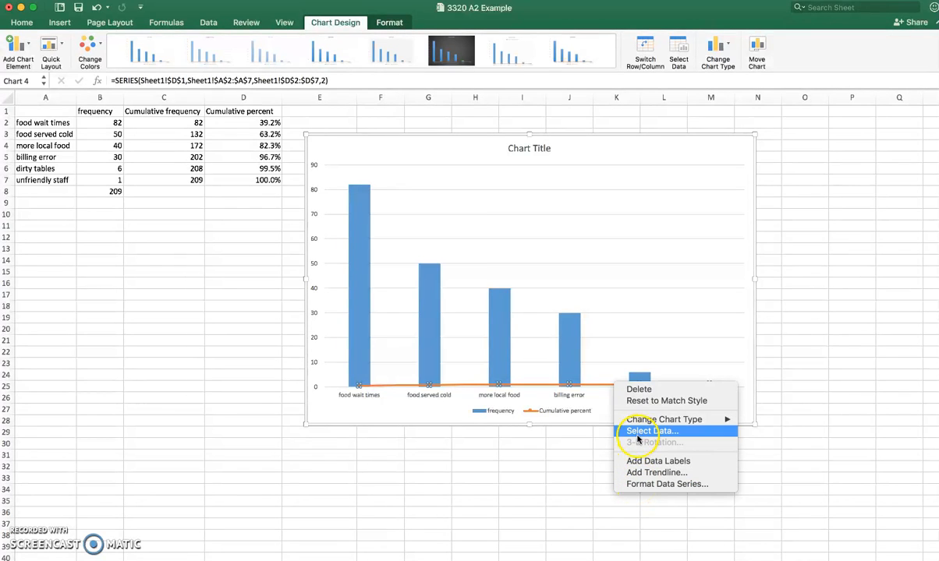
pyautogui.click(638, 484)
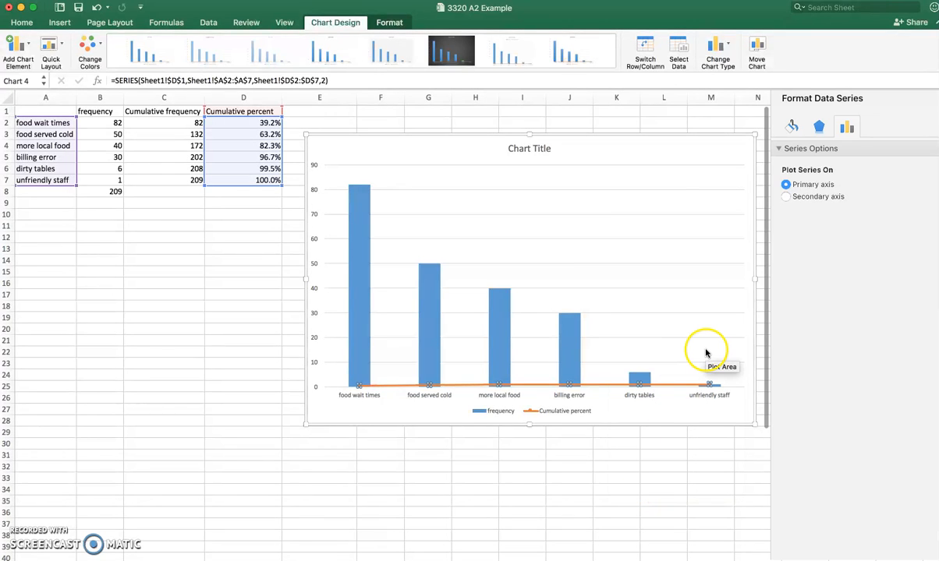
pyautogui.click(787, 197)
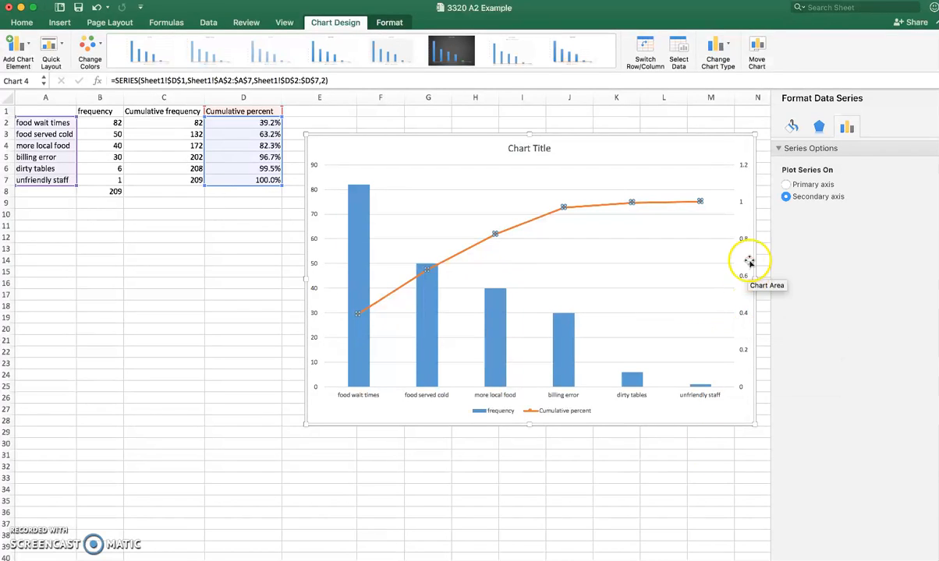
# Step: Set the maximum bound of the chart's secondary vertical axis to 1.0
pyautogui.click(741, 207)
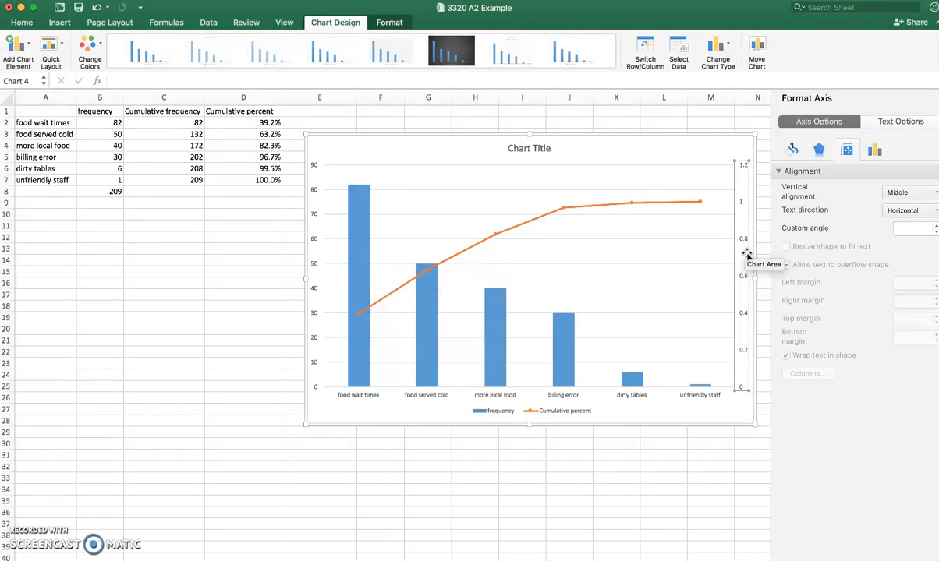
pyautogui.click(744, 209)
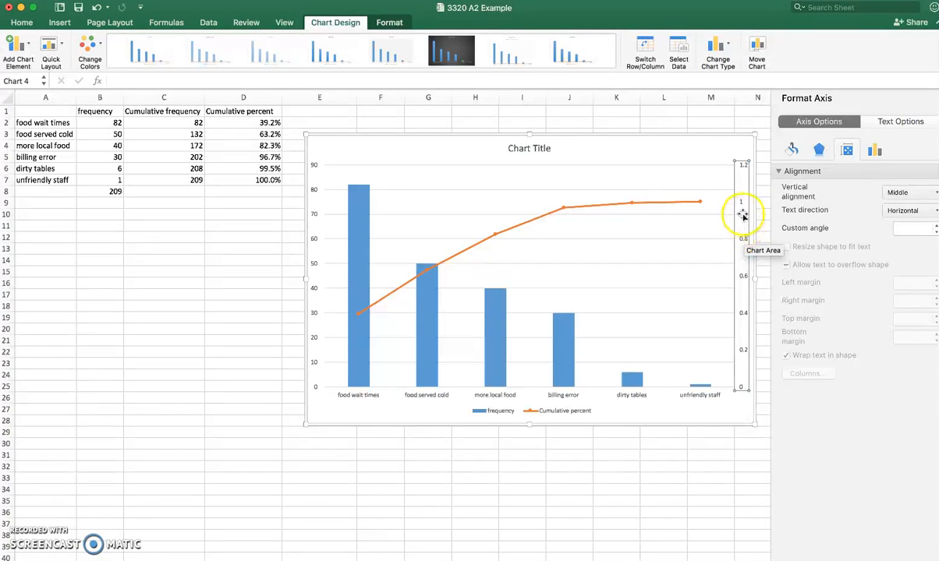
pyautogui.click(793, 148)
pyautogui.click(817, 149)
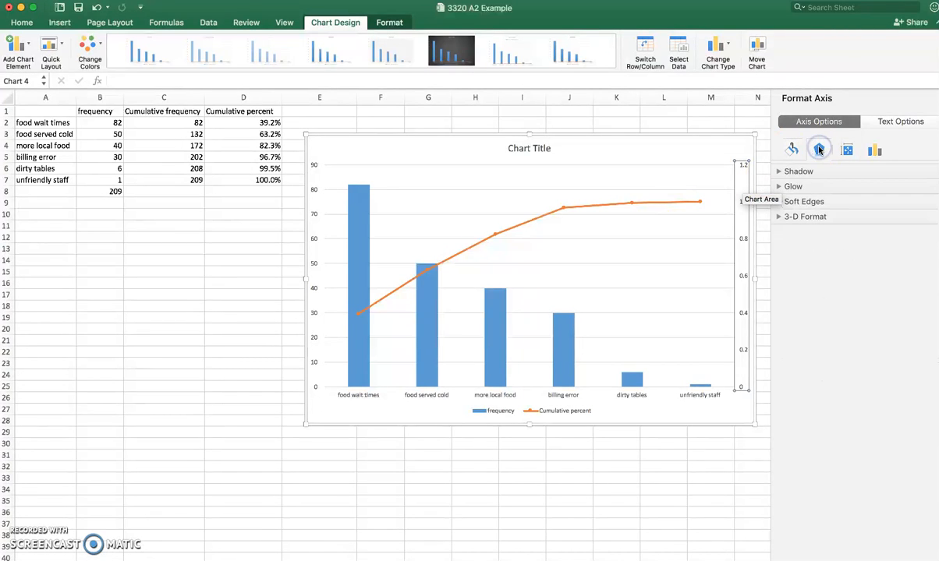
pyautogui.click(846, 149)
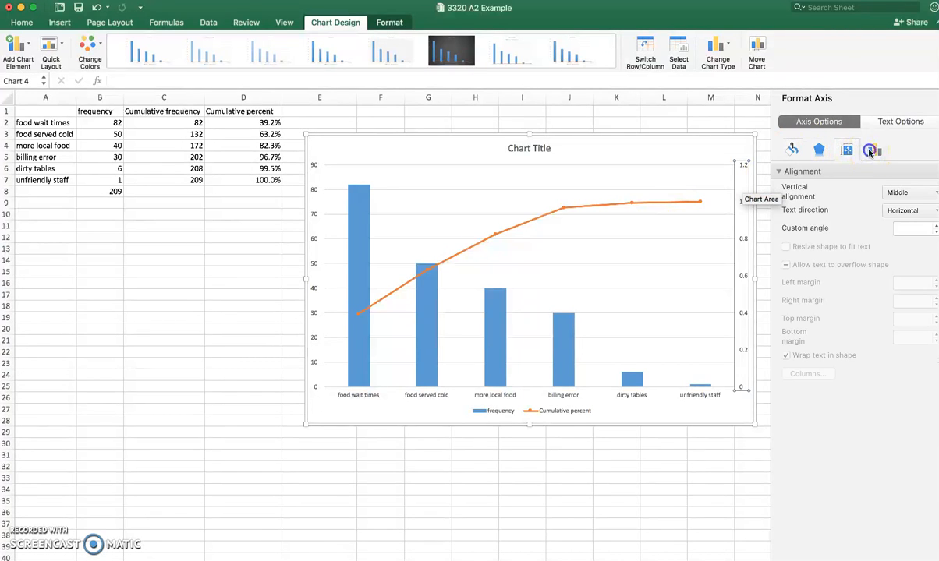
pyautogui.click(874, 150)
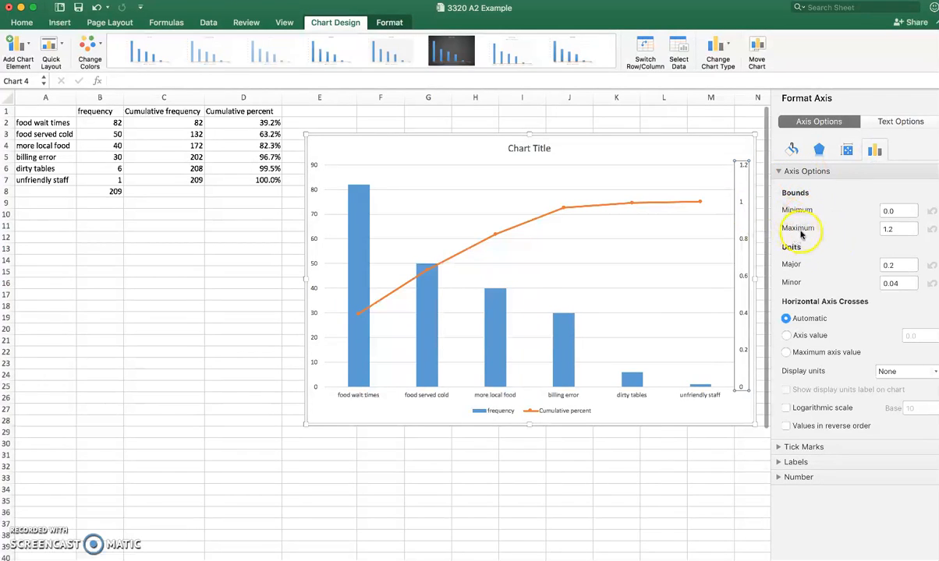
pyautogui.click(898, 229)
pyautogui.press('BackSpace')
pyautogui.press('BackSpace')
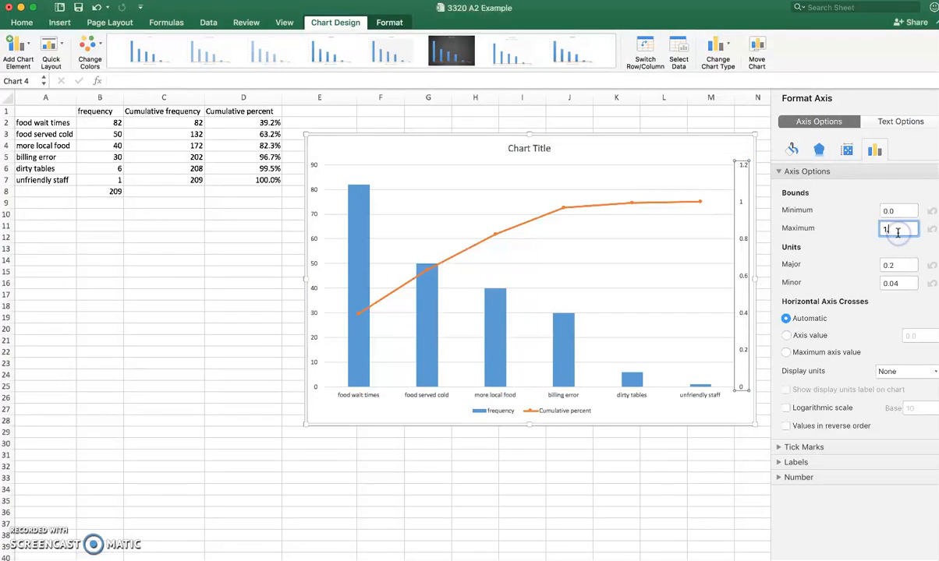
pyautogui.press('Return')
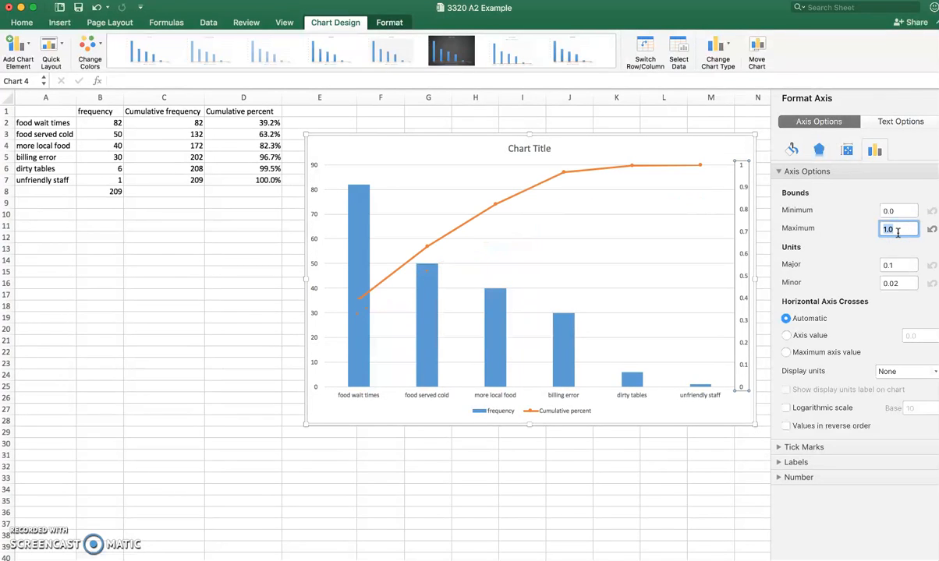
pyautogui.click(666, 475)
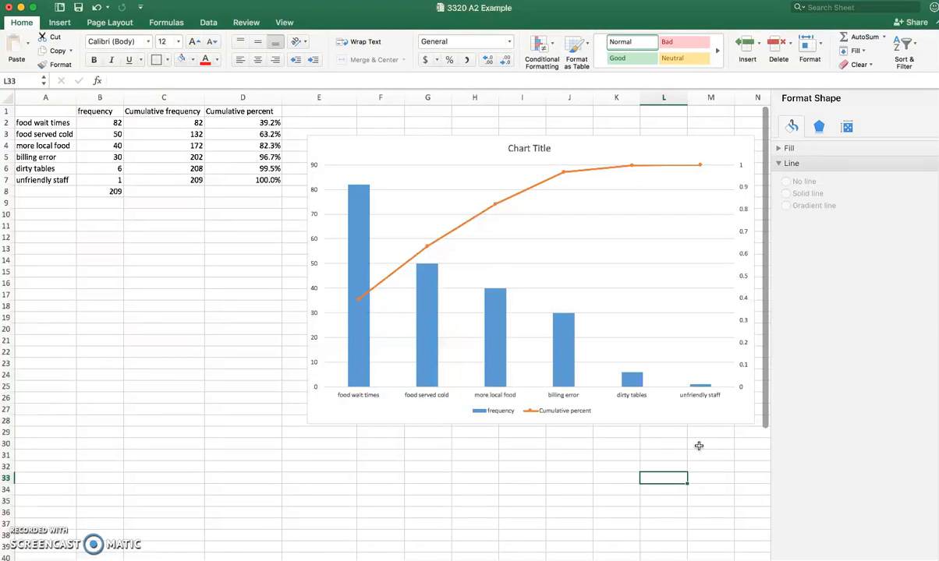
# Step: Add data labels to the Cumulative percent line
pyautogui.click(494, 205)
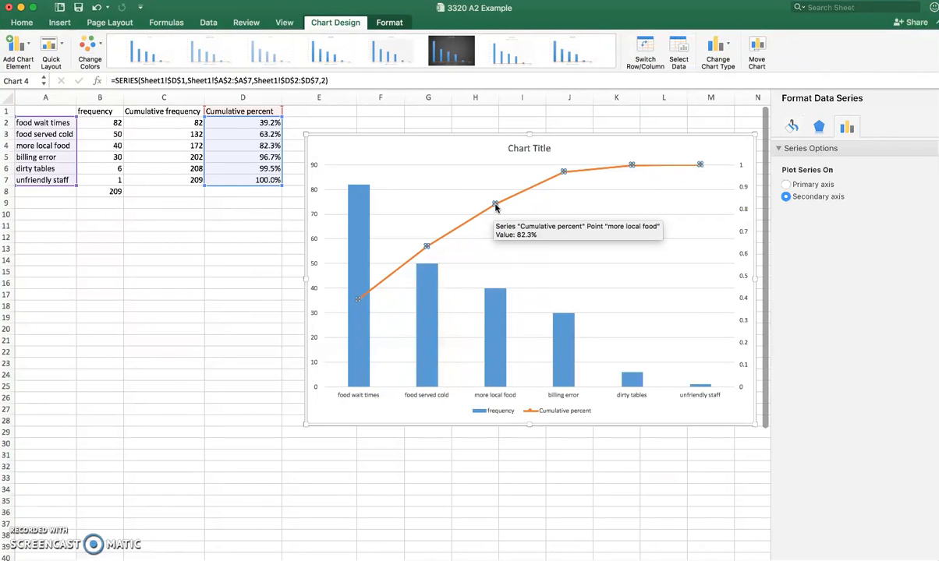
pyautogui.rightClick(494, 205)
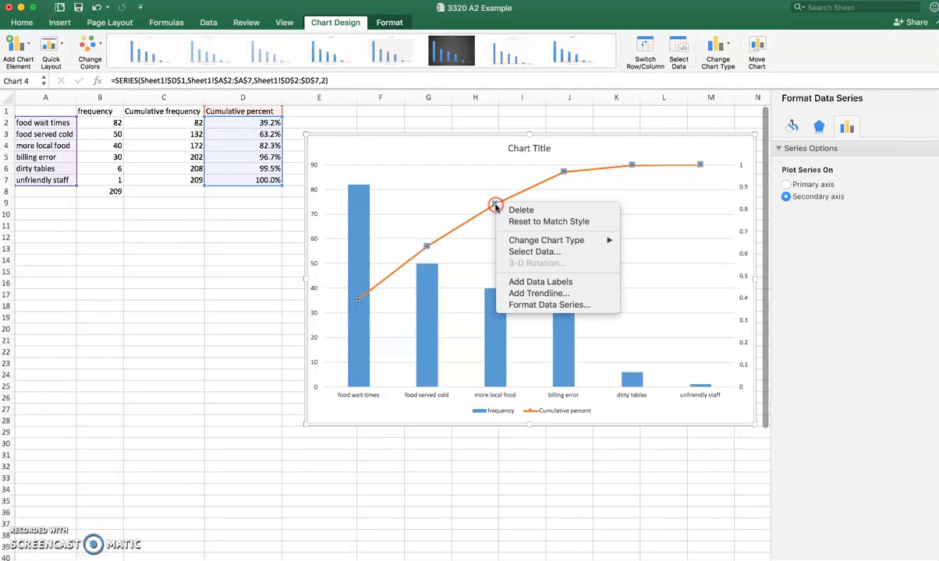
pyautogui.click(521, 282)
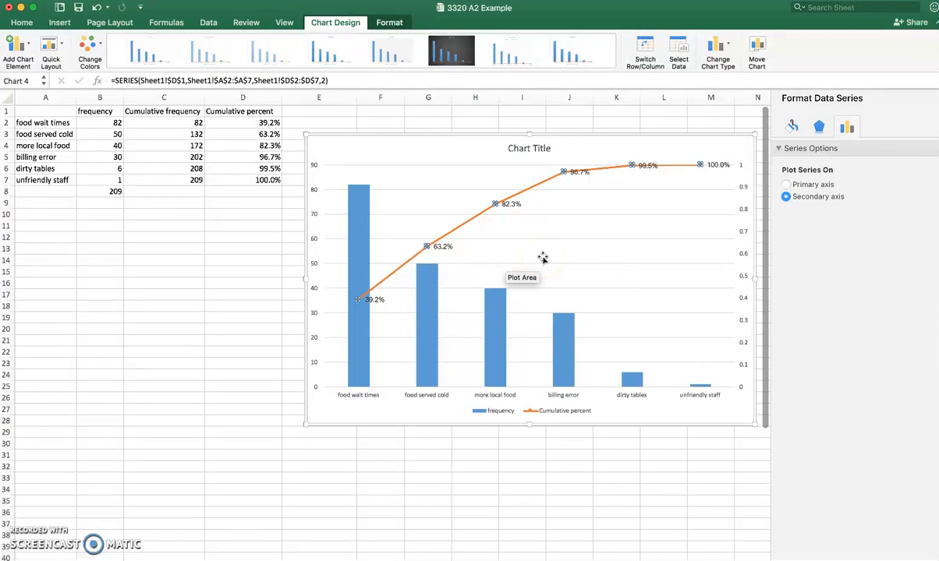
# Step: Add data labels to the frequency columns in the chart
pyautogui.click(495, 308)
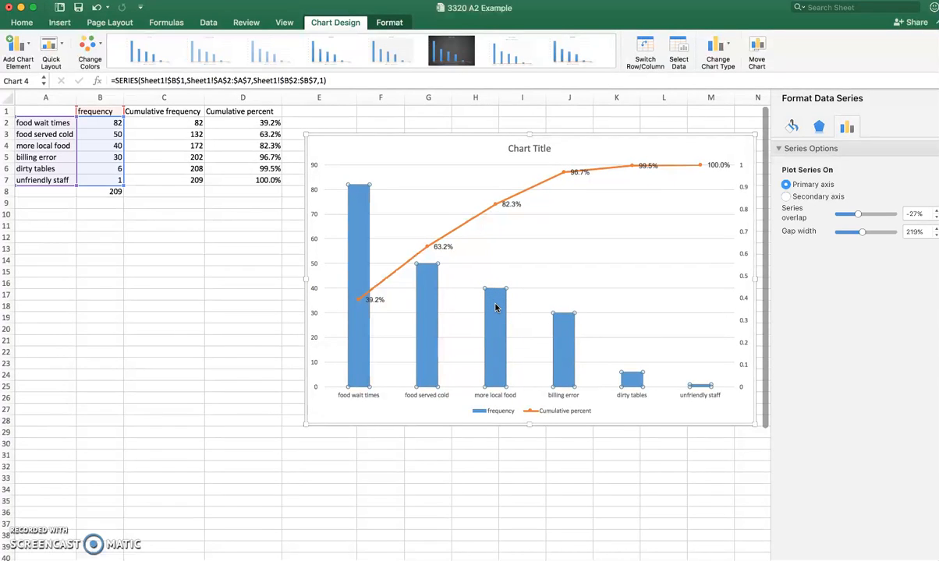
pyautogui.rightClick(495, 308)
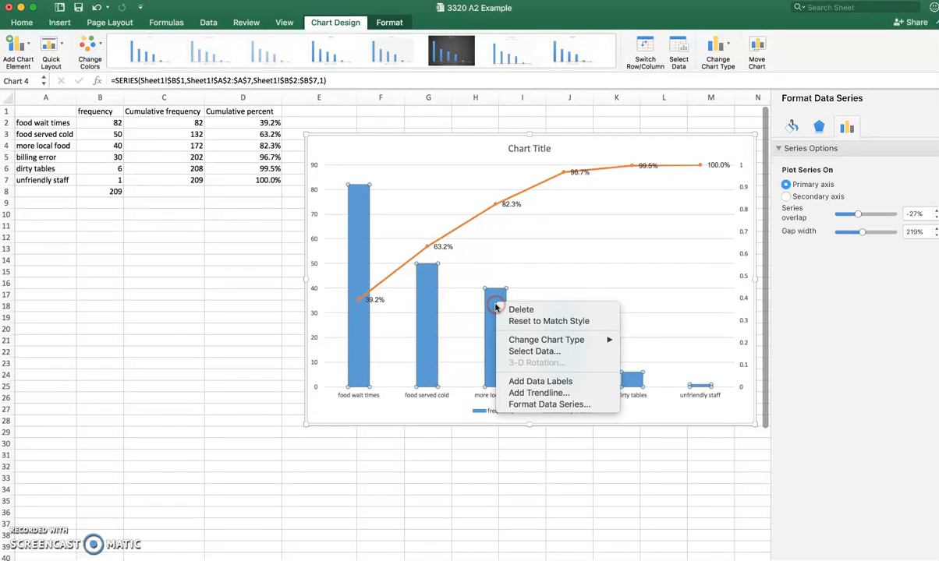
pyautogui.click(514, 384)
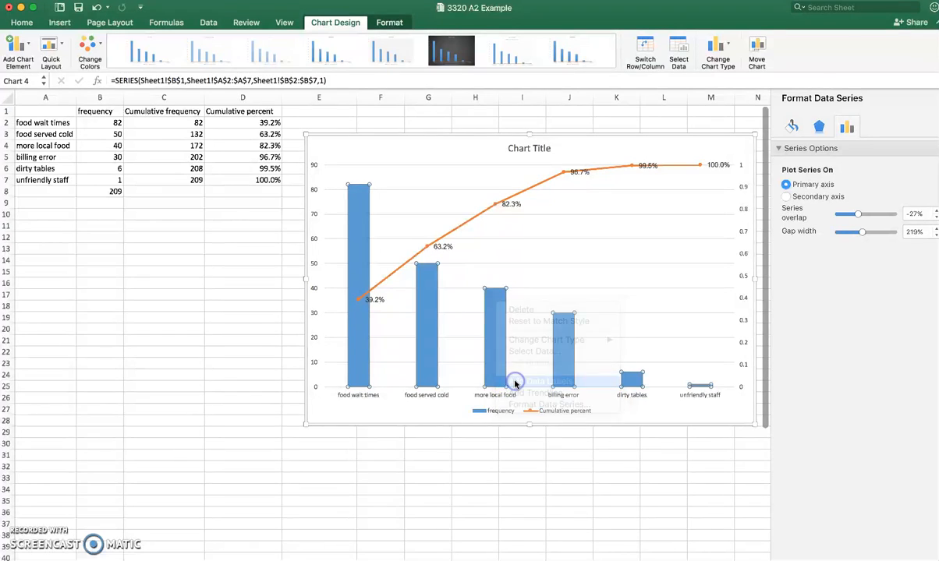
# Step: Set the label position of the frequency columns' data labels to Inside End
pyautogui.rightClick(494, 298)
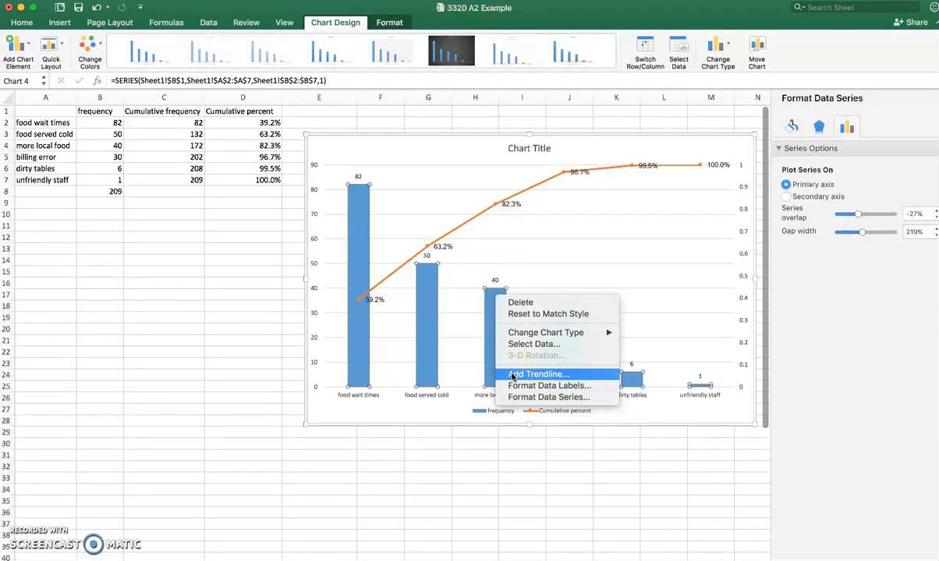
pyautogui.click(552, 388)
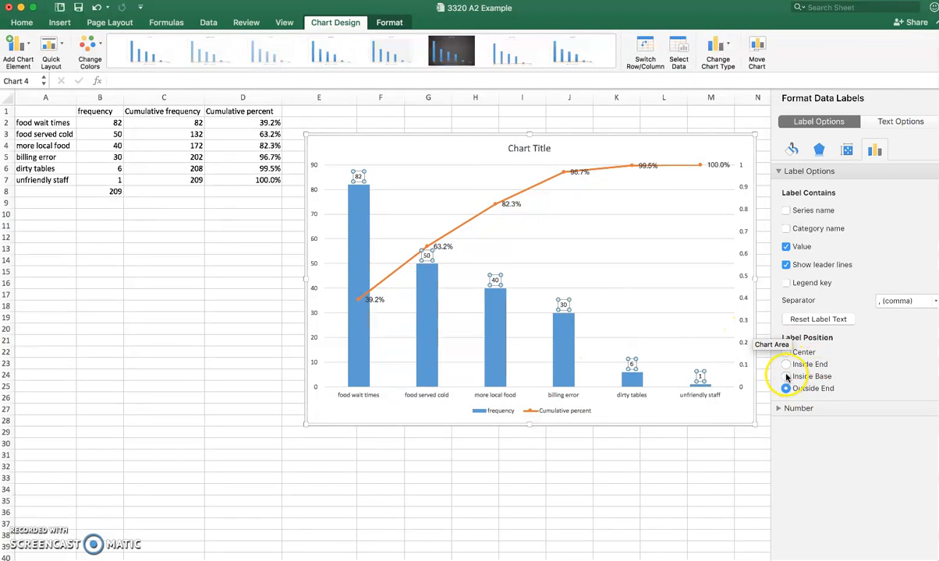
pyautogui.click(786, 364)
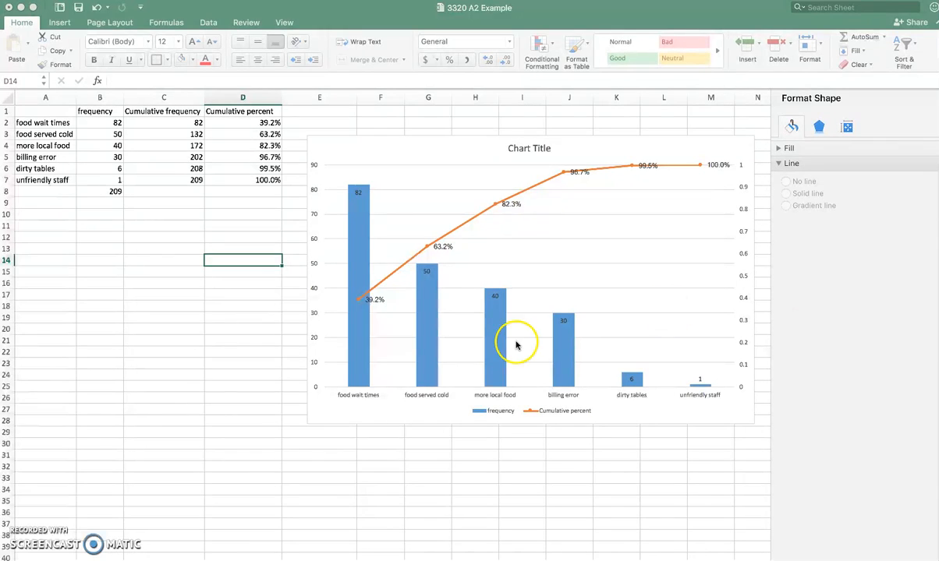
pyautogui.click(251, 342)
pyautogui.click(235, 319)
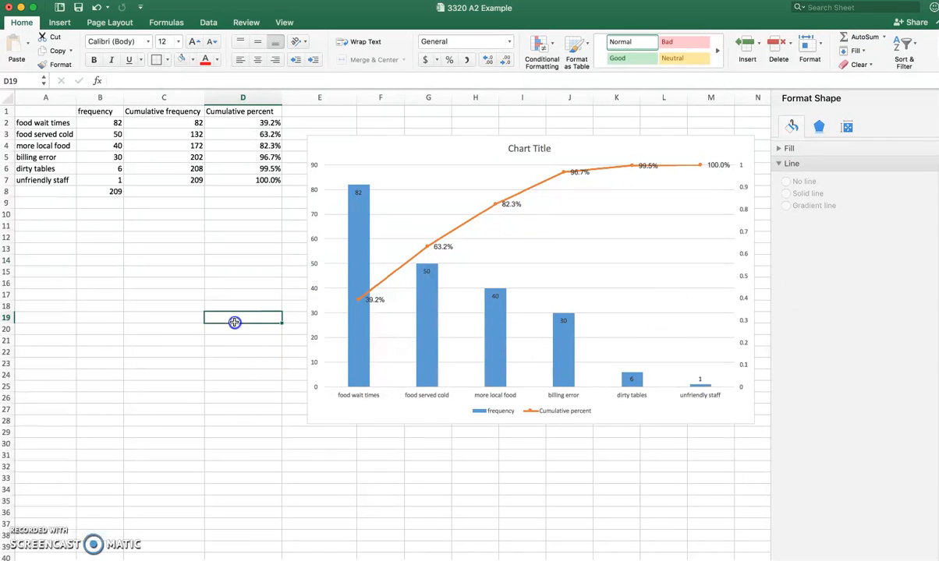